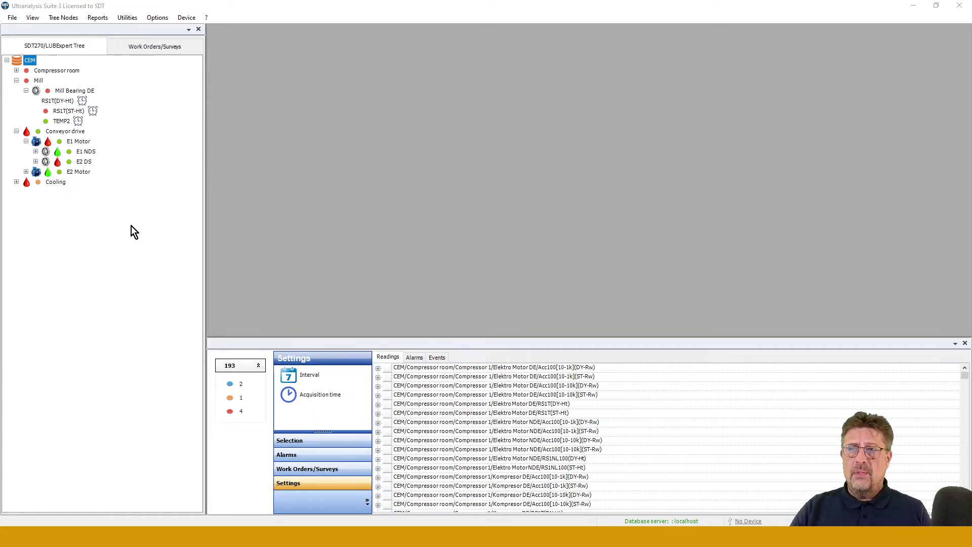
pyautogui.click(98, 19)
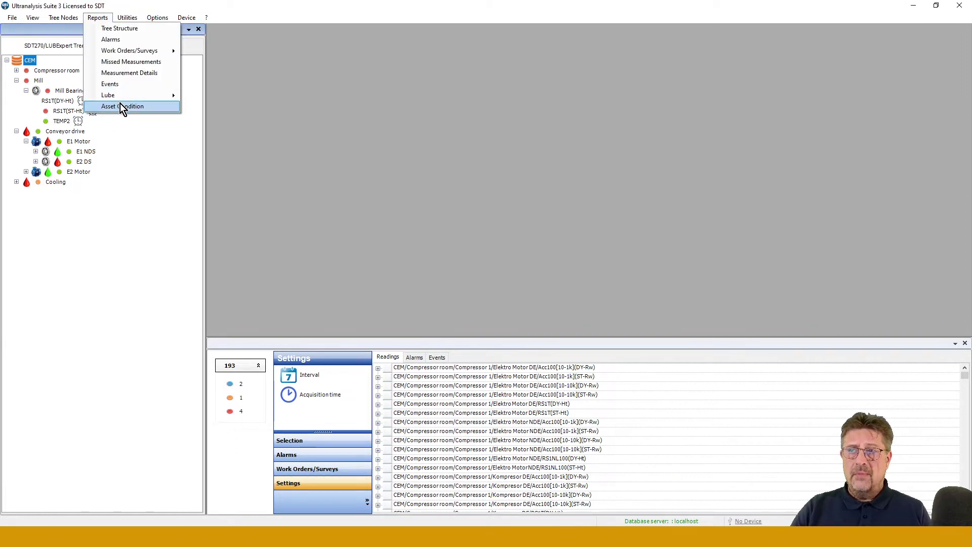
pyautogui.click(132, 173)
# - Attach the static trend graph of Mill Bearing DE's RS1T(DY-Ht), zoomed to August 2019 through January 2020, and return to the graph overview
pyautogui.moveTo(67, 106)
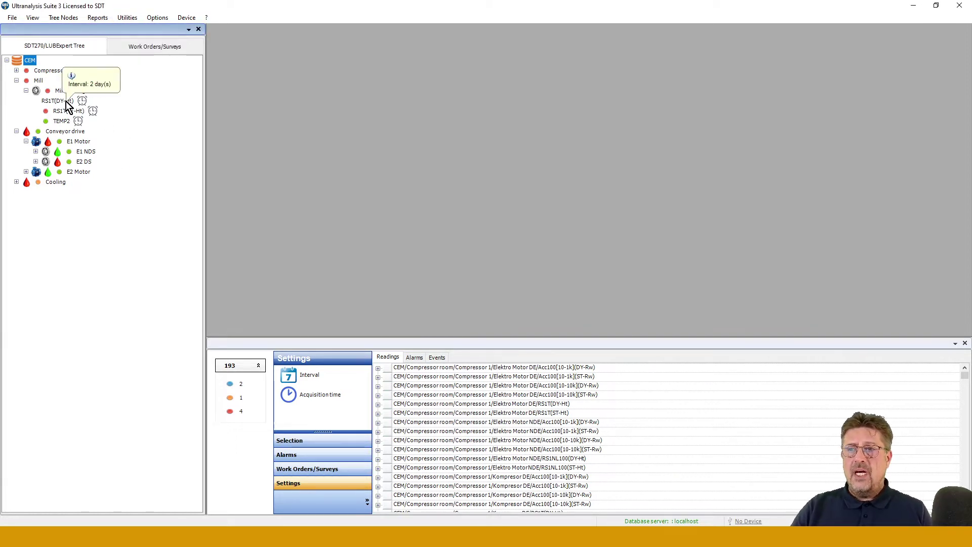
pyautogui.click(65, 103)
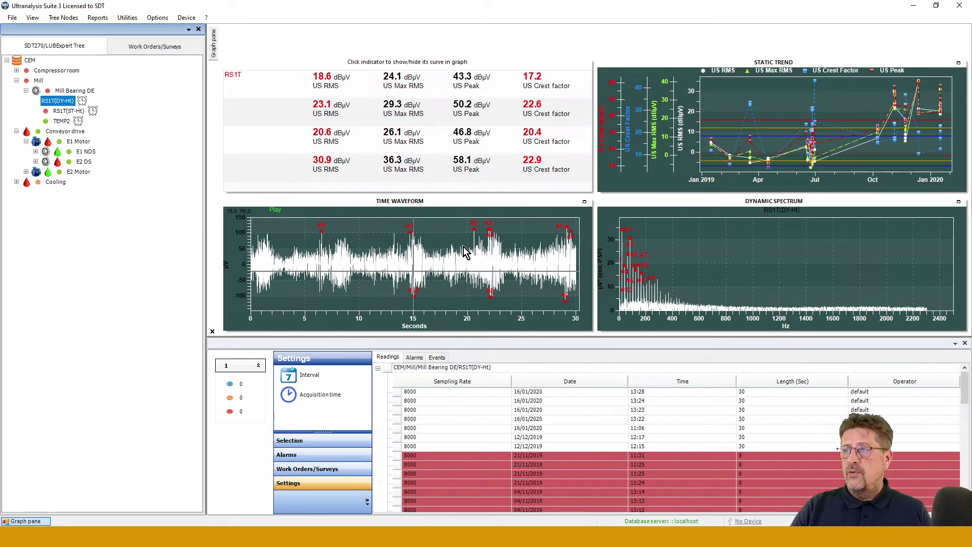
pyautogui.click(958, 64)
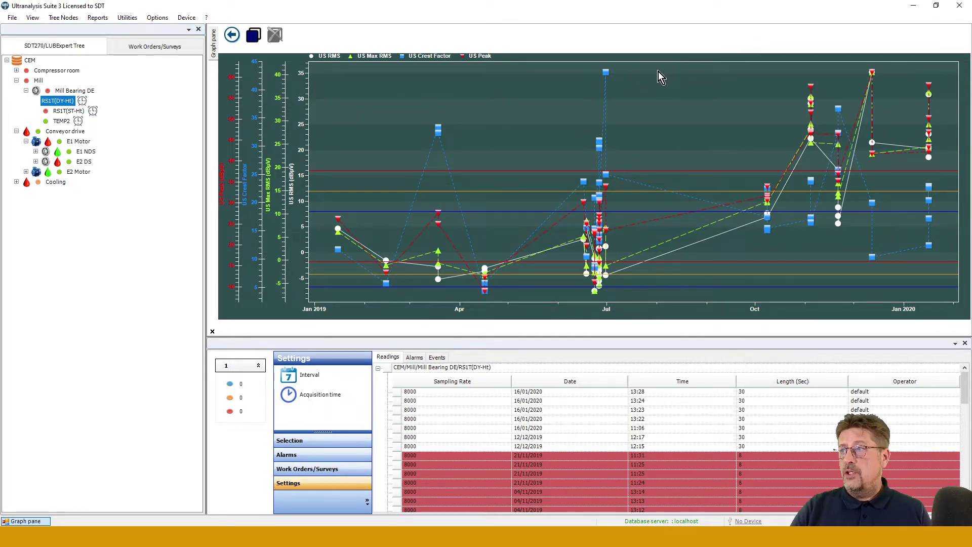
pyautogui.moveTo(657, 63); pyautogui.dragTo(958, 304)
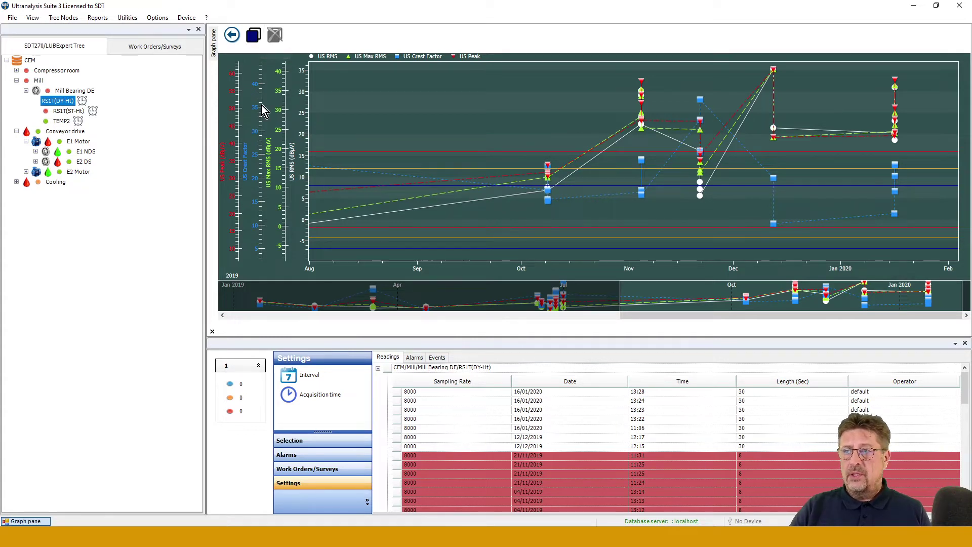
pyautogui.click(255, 36)
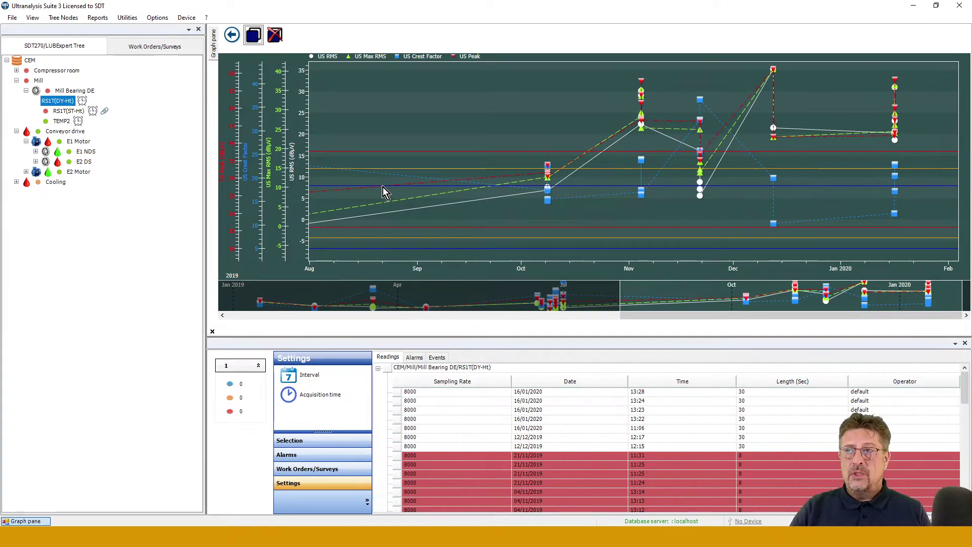
pyautogui.click(238, 43)
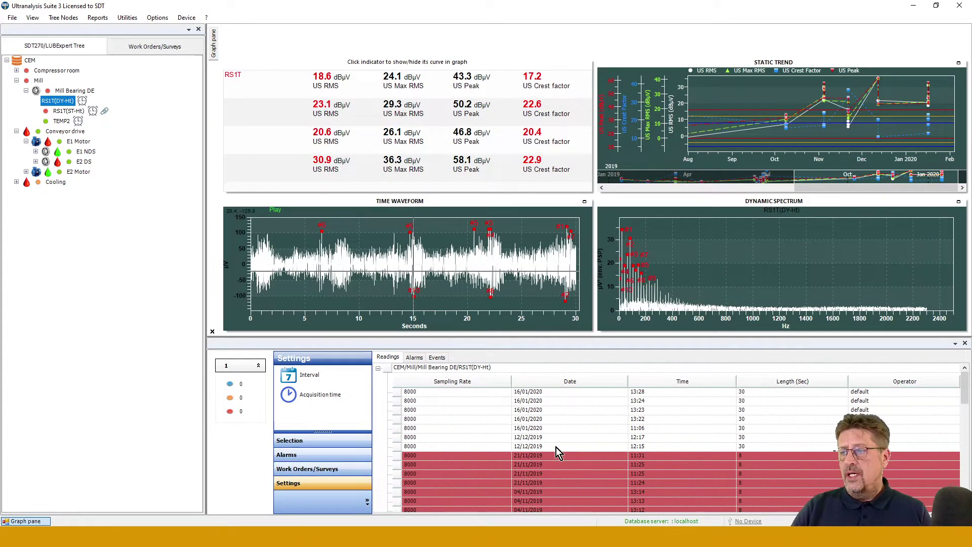
# - Set the Y axis of the 12/12/2019 12:17 reading's time waveform to 800 maximum and -800 minimum, and attach the graph
pyautogui.click(534, 438)
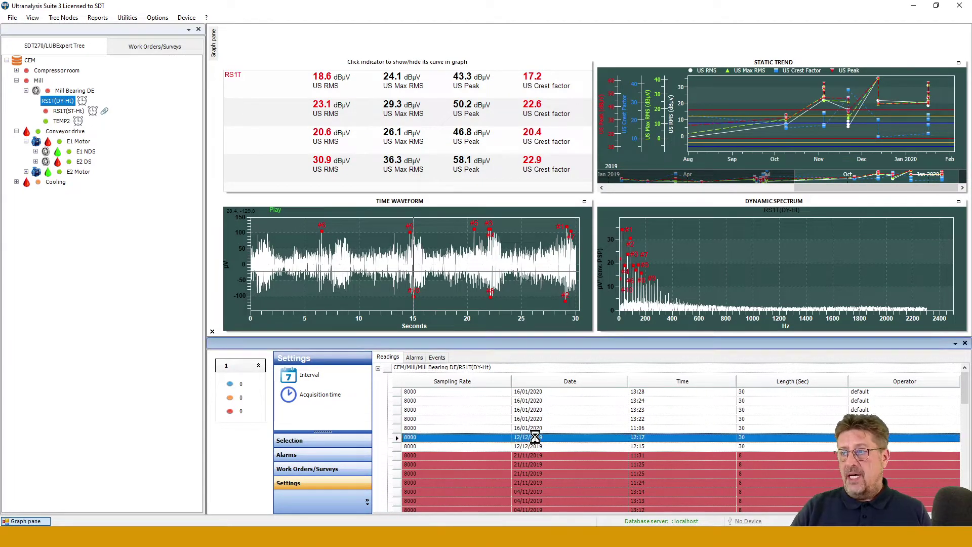
pyautogui.click(584, 201)
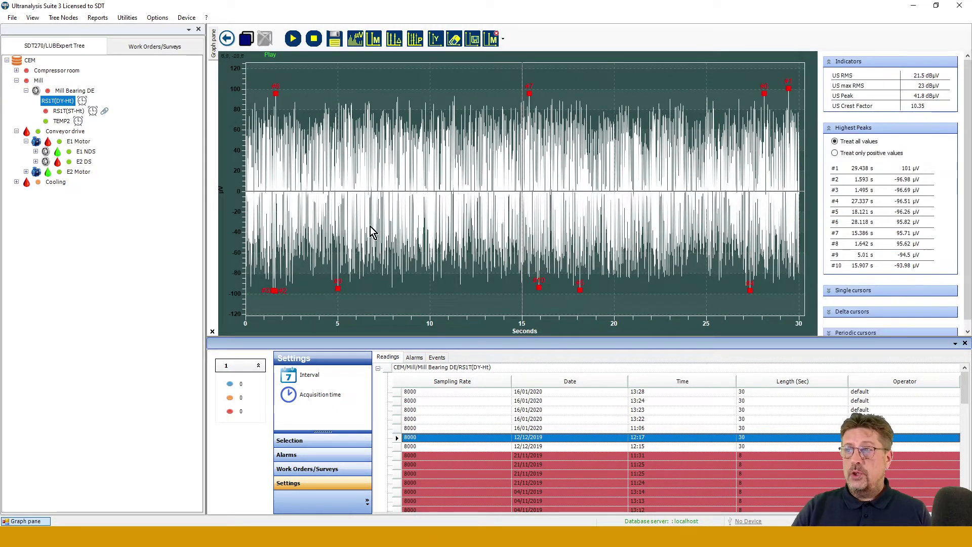
pyautogui.click(436, 39)
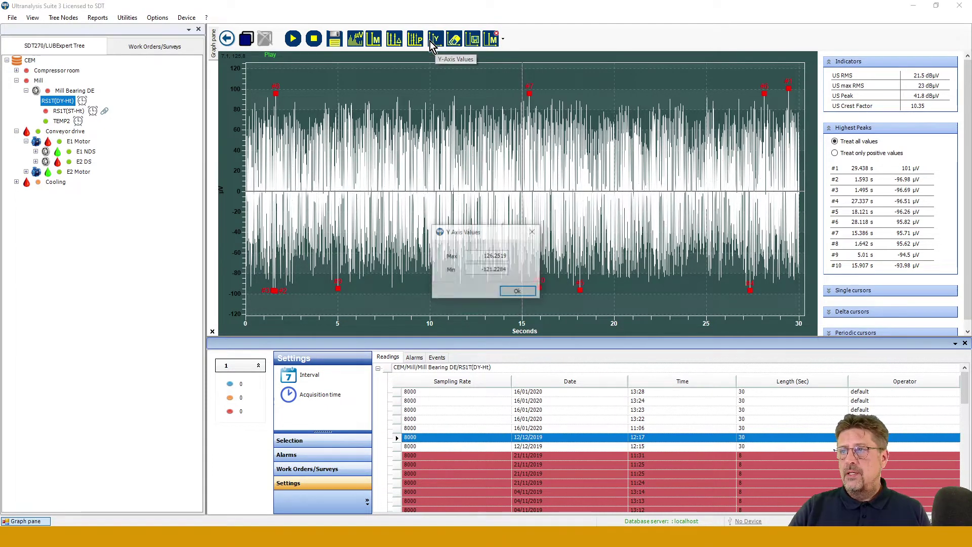
pyautogui.doubleClick(484, 256)
pyautogui.write('800.')
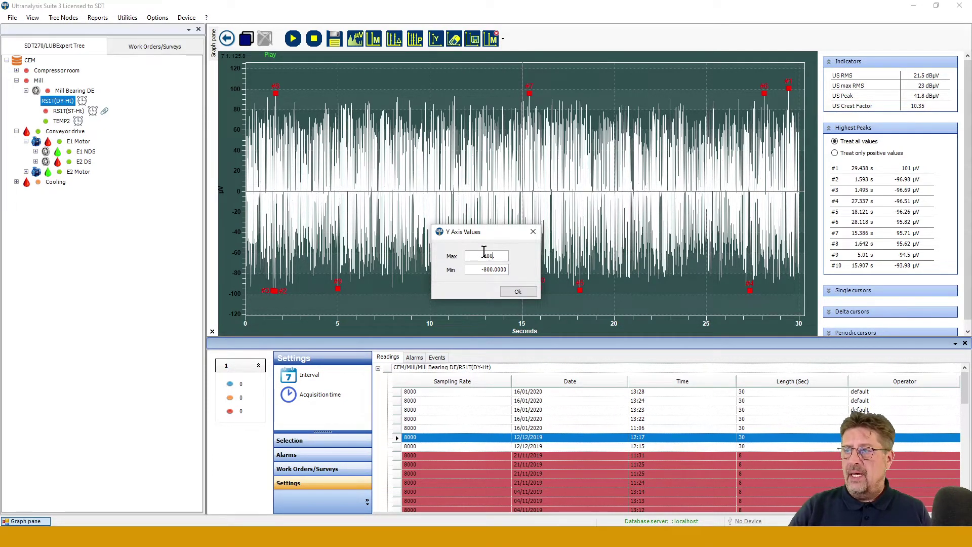
pyautogui.click(518, 293)
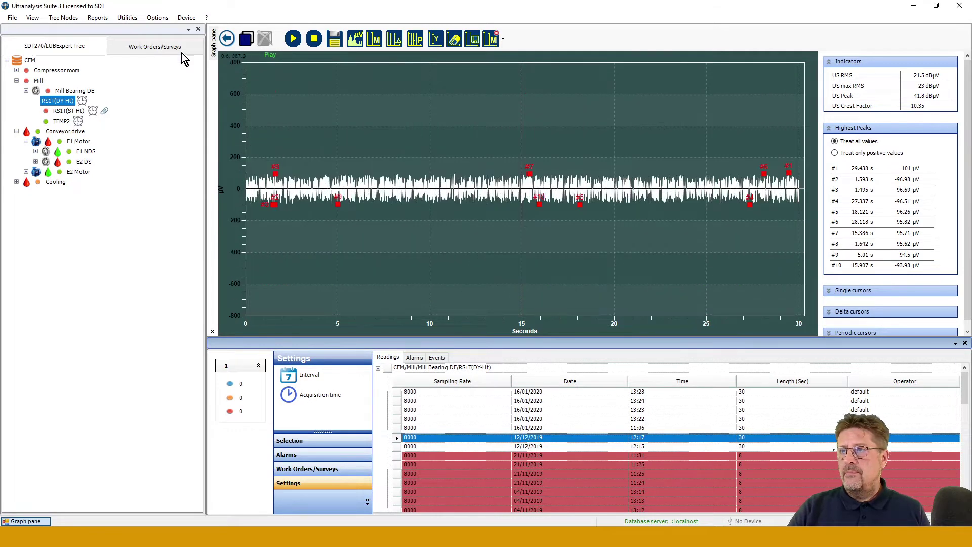
pyautogui.click(247, 40)
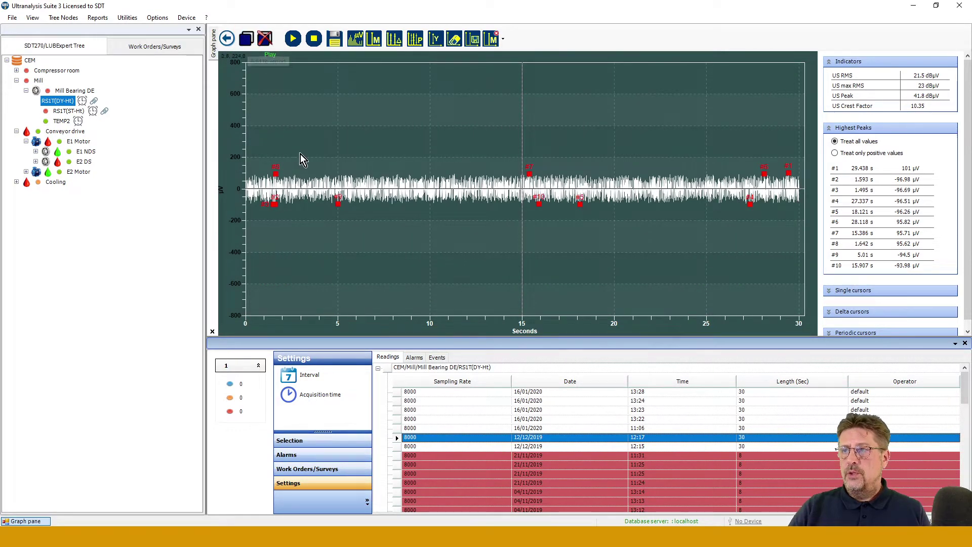
# - Attach the frequency spectrum of the 12/12/2019 12:17 reading and return to the graph overview
pyautogui.click(356, 39)
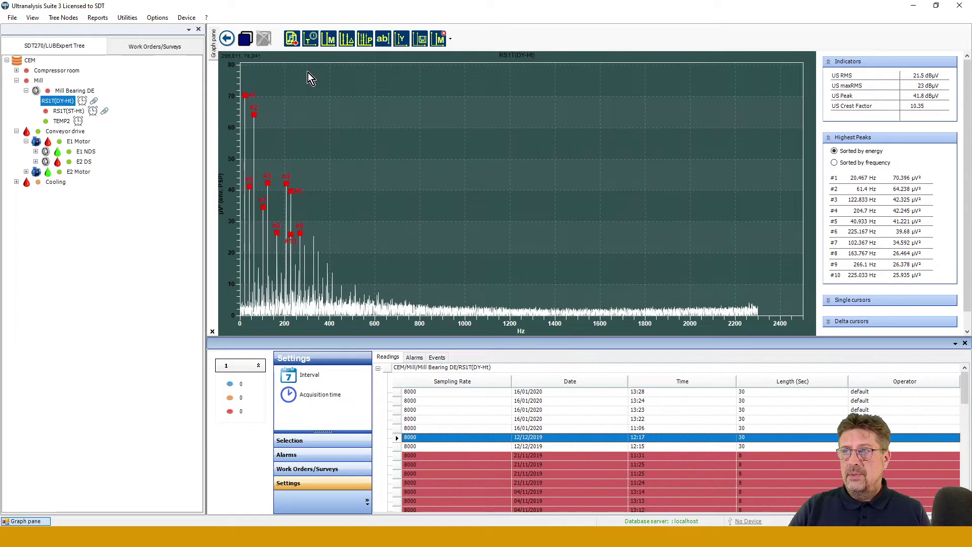
pyautogui.click(247, 41)
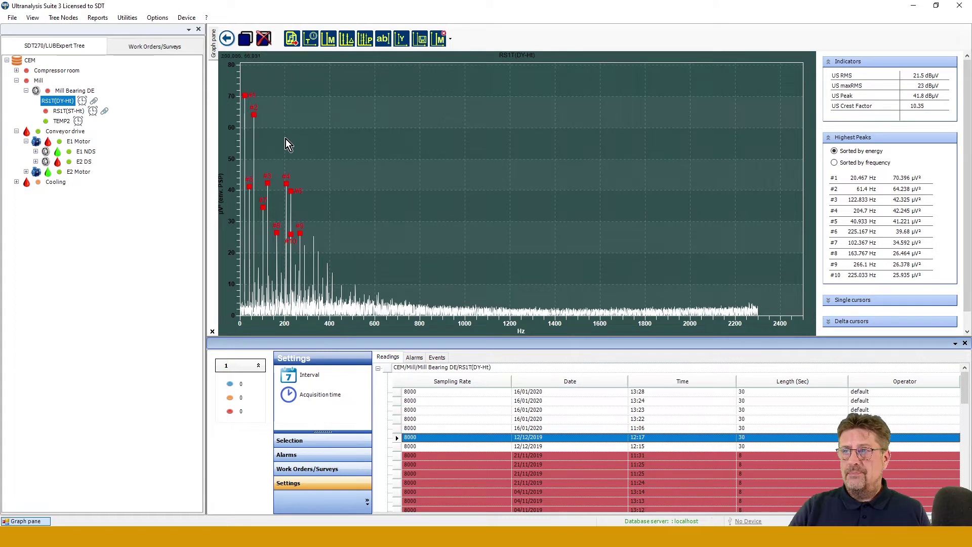
pyautogui.click(227, 40)
# - In the 16/01/2020 13:22 time waveform, zoomed to about 8.7–12.8 s, place periodic cursors from about 9.7 s and delta cursors around 10.7 s
pyautogui.click(527, 420)
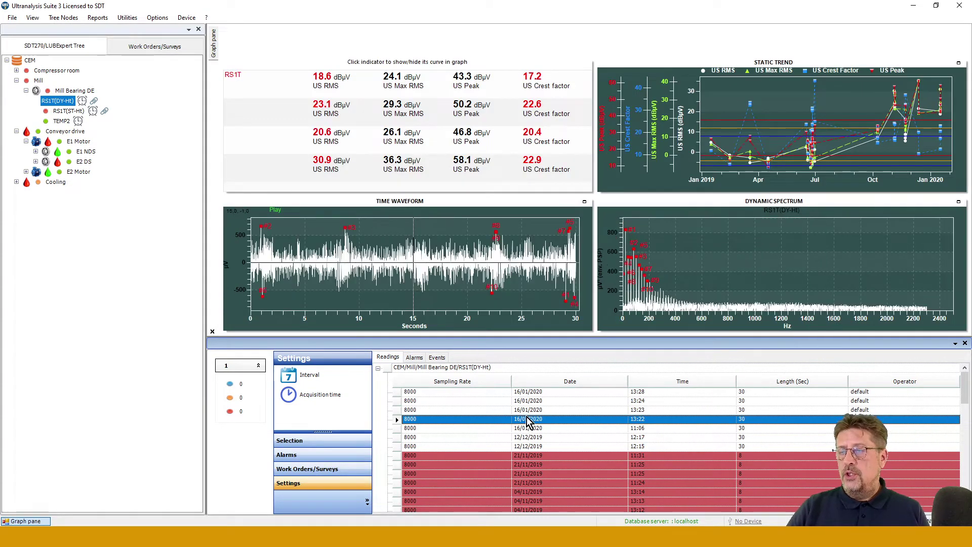
pyautogui.click(585, 203)
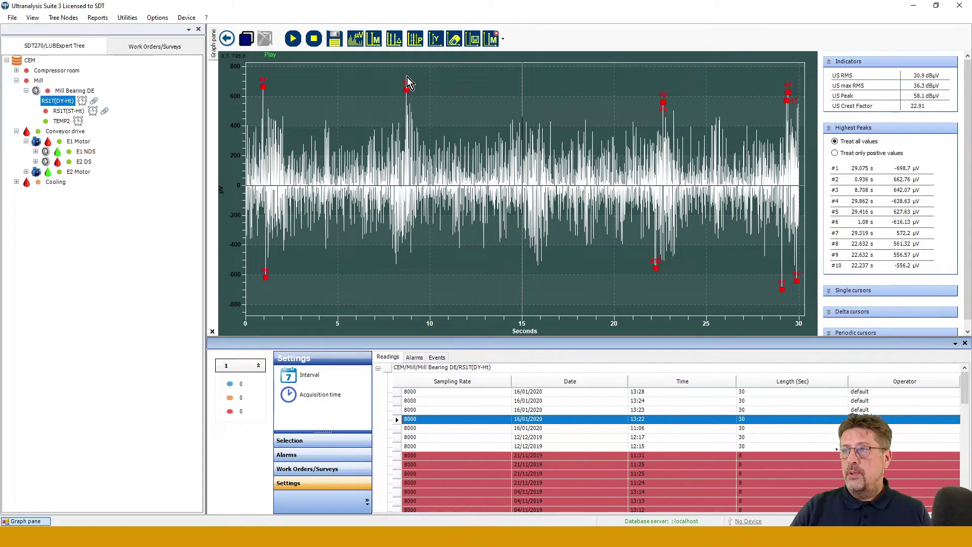
pyautogui.moveTo(406, 84); pyautogui.dragTo(486, 87)
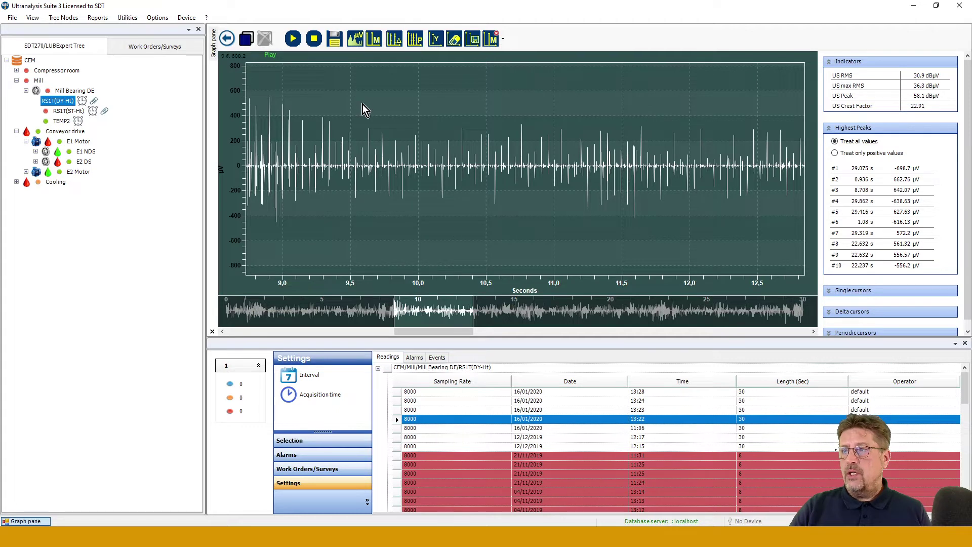
pyautogui.click(382, 89)
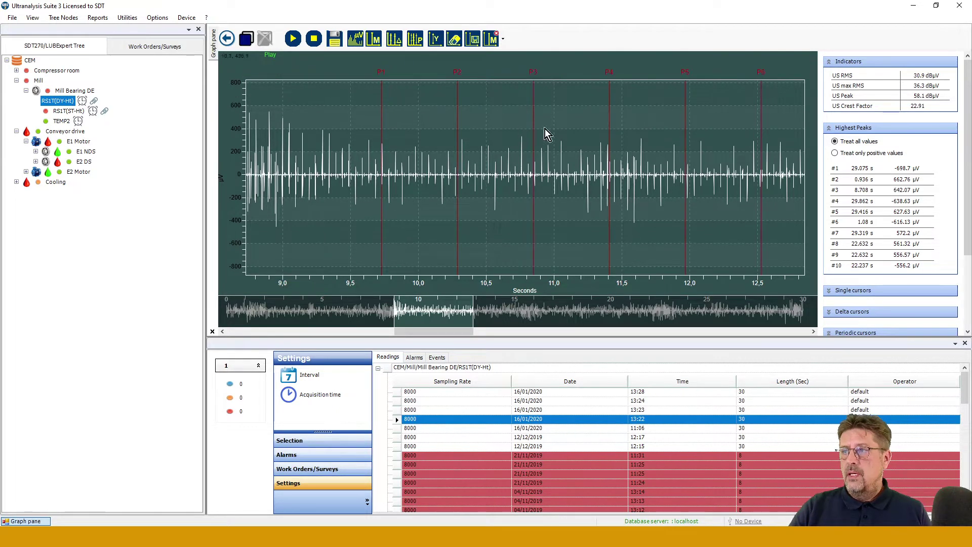
pyautogui.moveTo(763, 111); pyautogui.dragTo(428, 107)
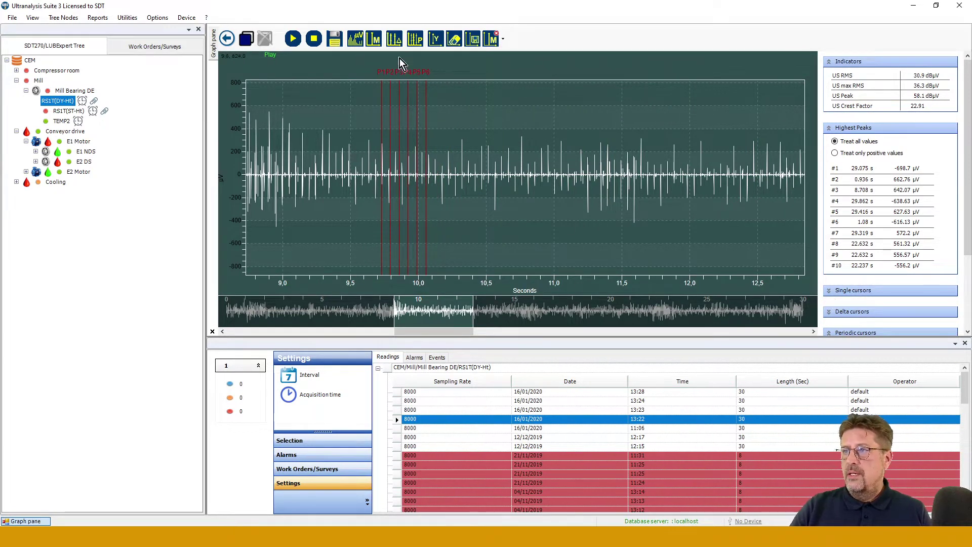
pyautogui.click(507, 98)
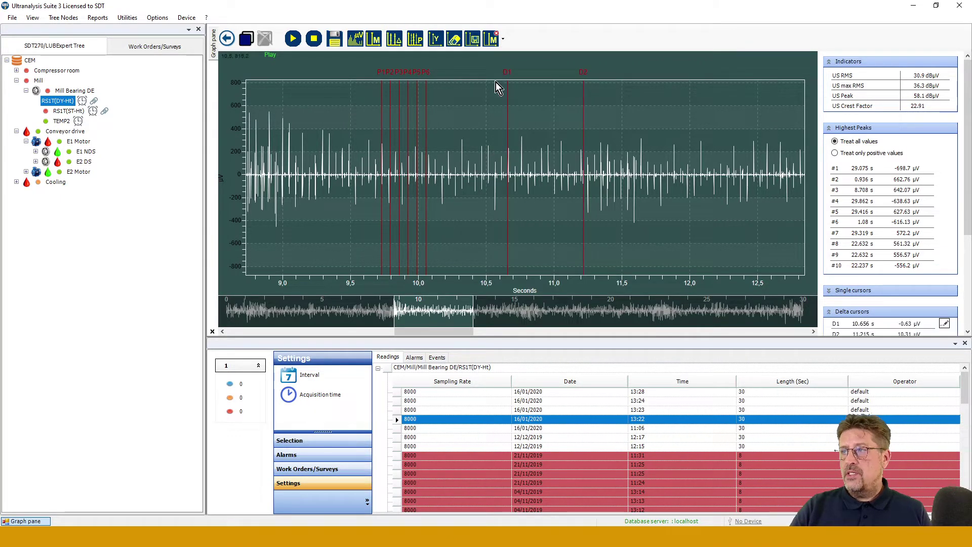
pyautogui.moveTo(569, 91); pyautogui.dragTo(526, 95)
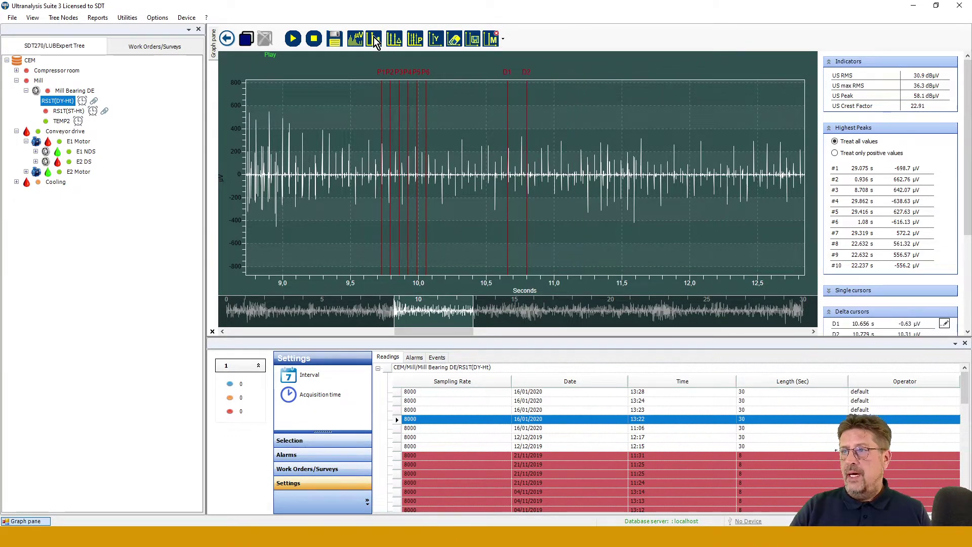
# - Add a single cursor at about 11.2 s in the waveform with the comment "comment", and attach the graph
pyautogui.click(374, 38)
pyautogui.click(646, 177)
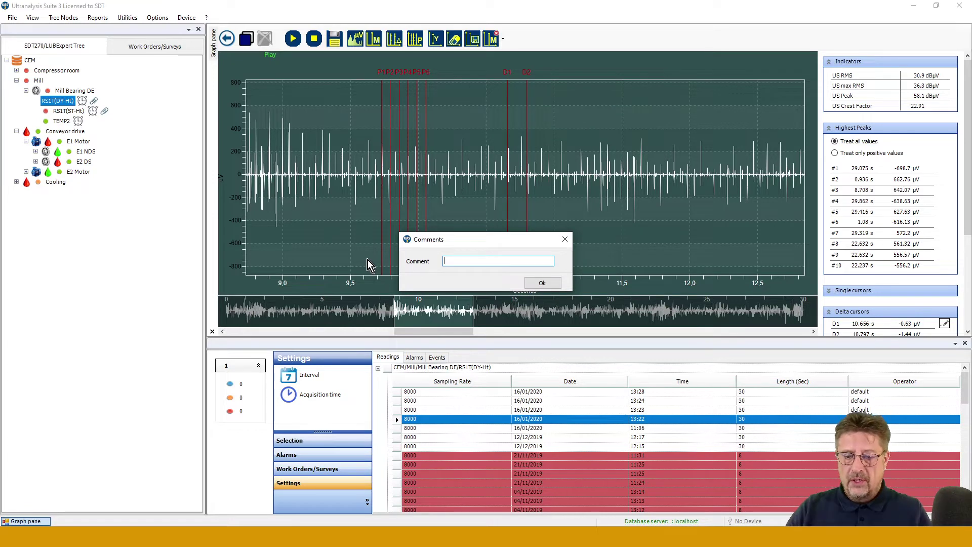
pyautogui.write('commen')
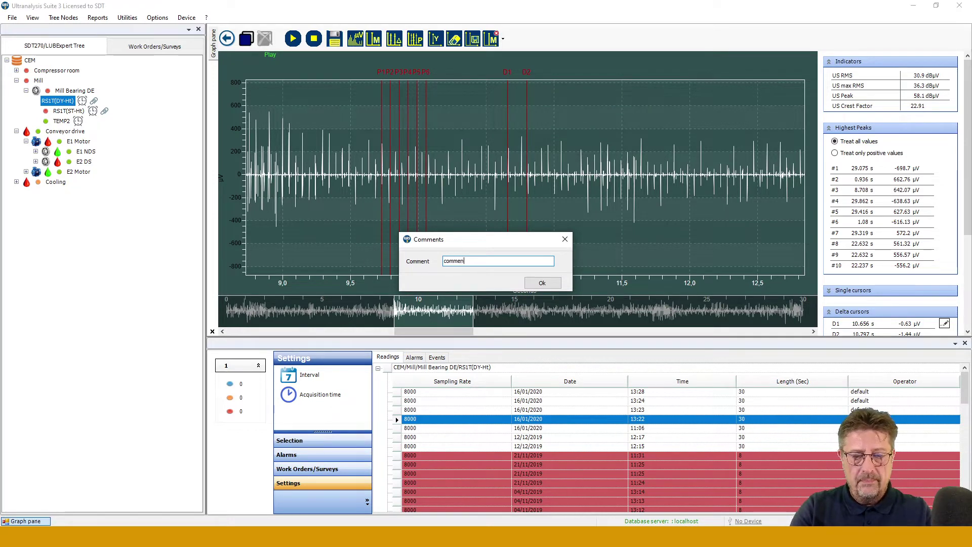
pyautogui.write('t')
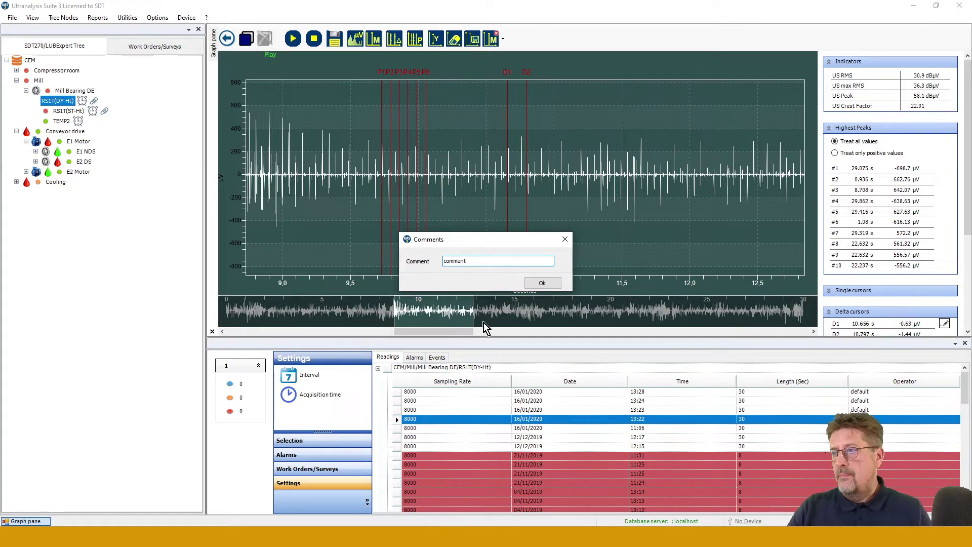
pyautogui.click(545, 286)
pyautogui.click(588, 105)
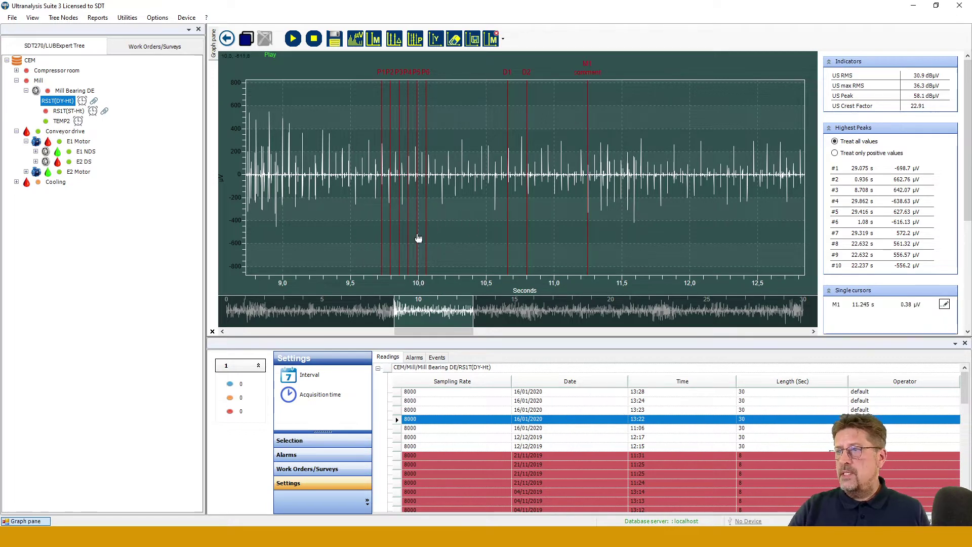
pyautogui.click(247, 38)
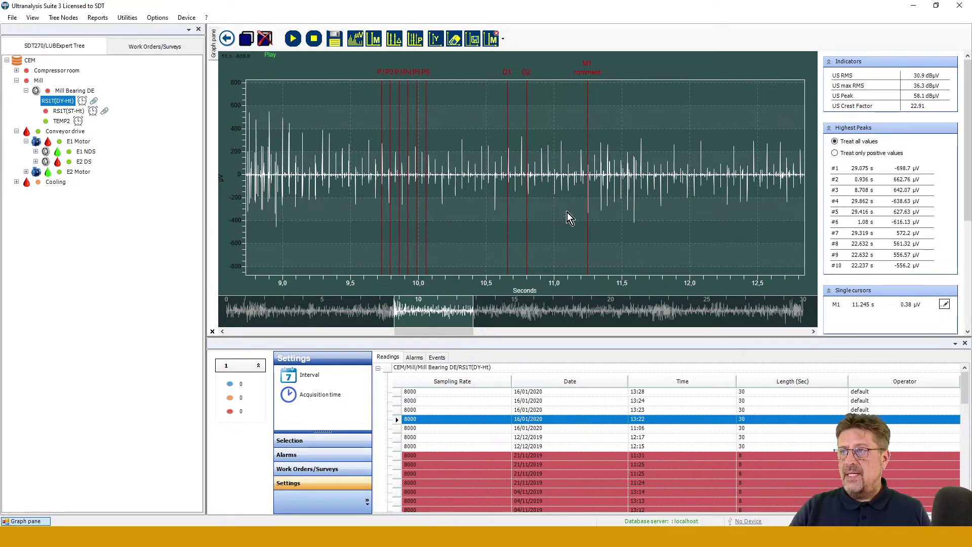
# - Attach the reading's spectrum, zoomed to 0–350 Hz, with periodic cursors aligned to the harmonic peaks starting at about 20 Hz
pyautogui.click(355, 40)
pyautogui.moveTo(322, 76); pyautogui.dragTo(213, 68)
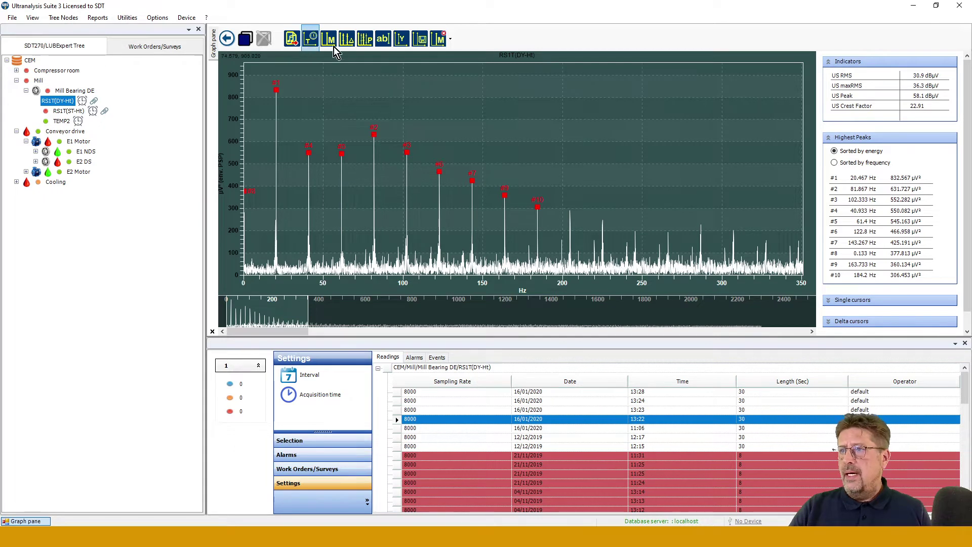
pyautogui.click(275, 69)
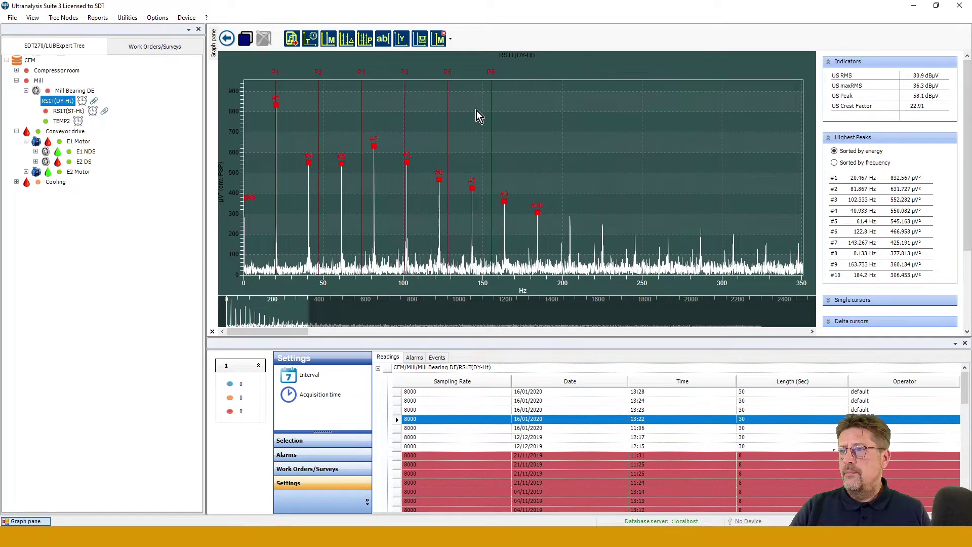
pyautogui.click(440, 108)
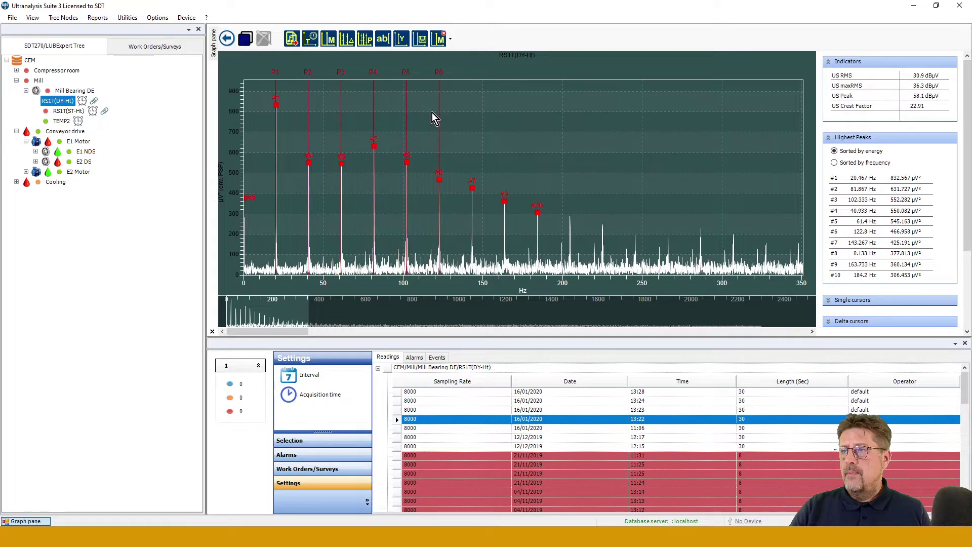
pyautogui.click(246, 41)
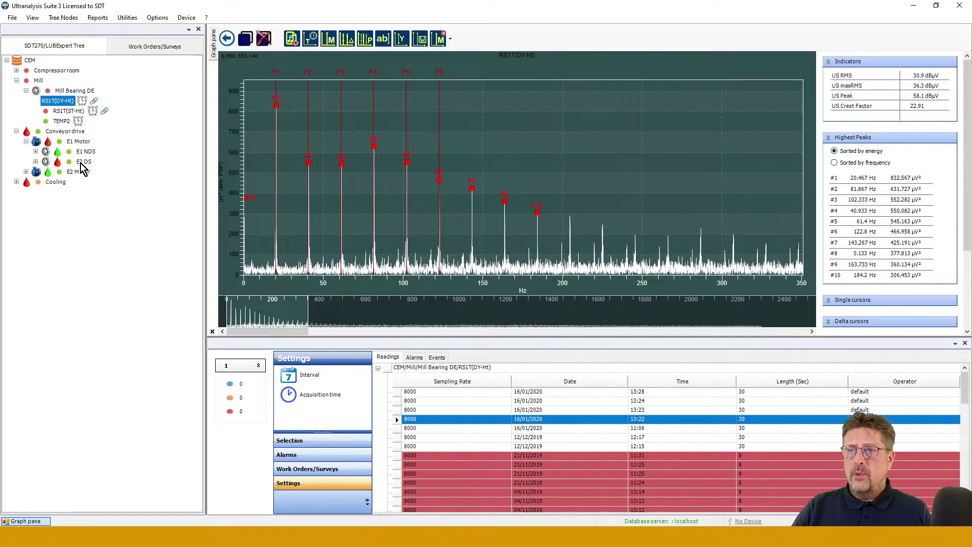
# - Attach the static trend graph of LUBEsense1(DY-Ht) under E1 Motor's E2 DS and return to the graph overview
pyautogui.click(36, 162)
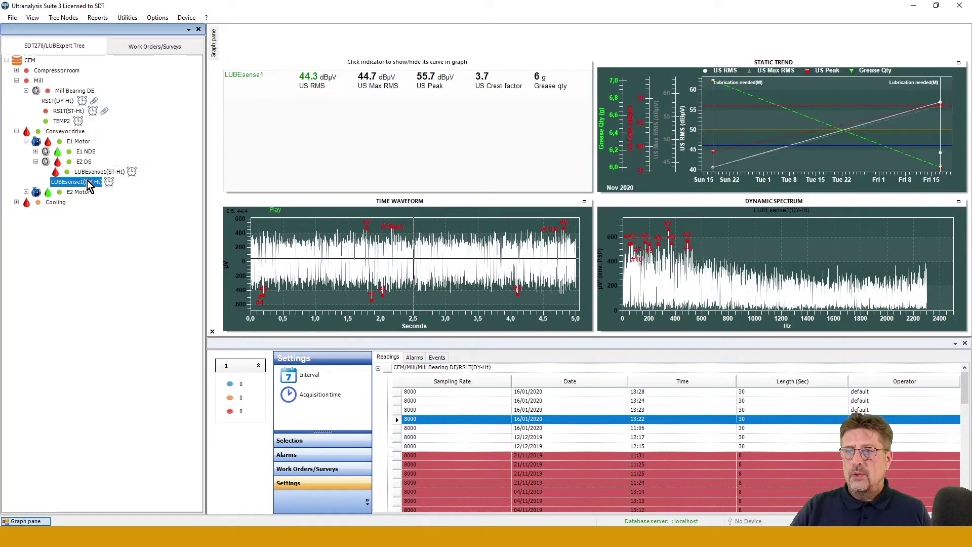
pyautogui.click(87, 181)
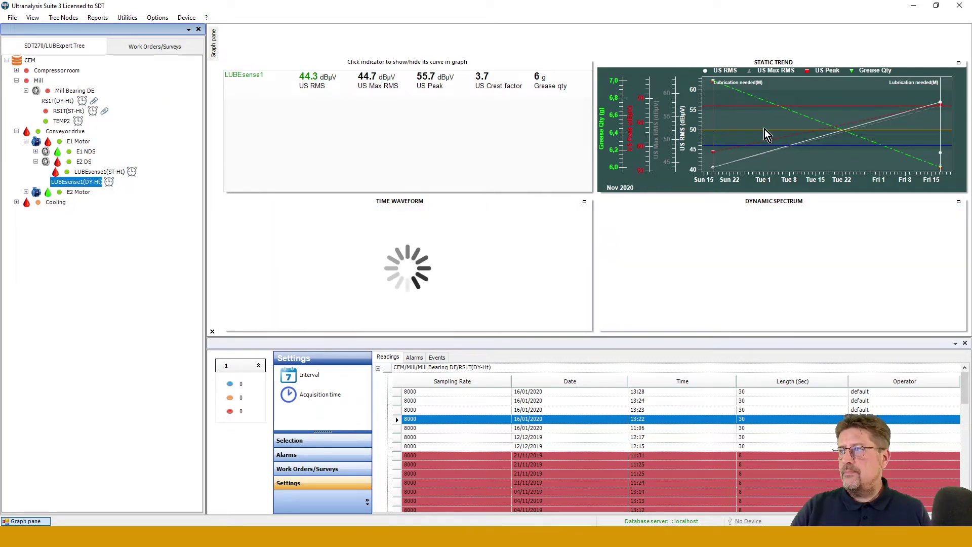
pyautogui.click(960, 65)
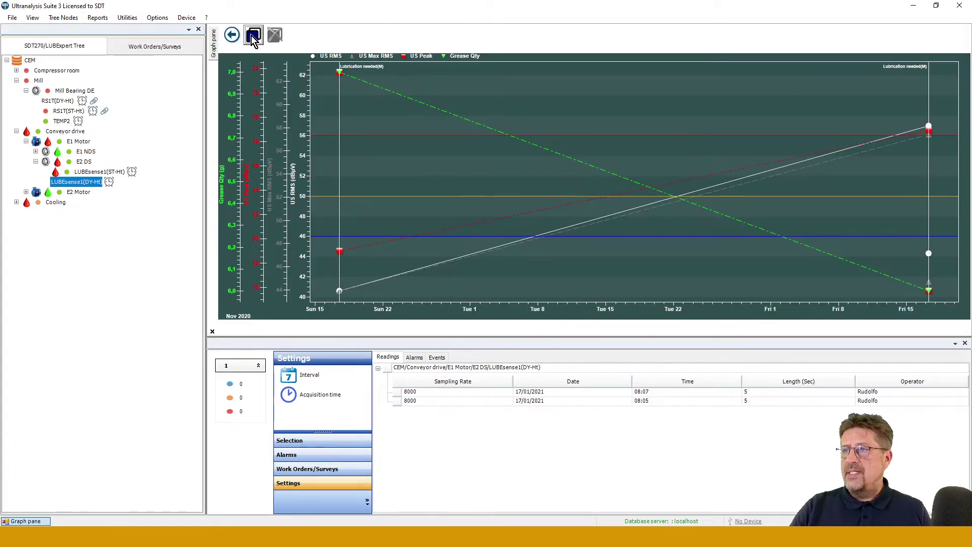
pyautogui.click(253, 36)
pyautogui.click(232, 35)
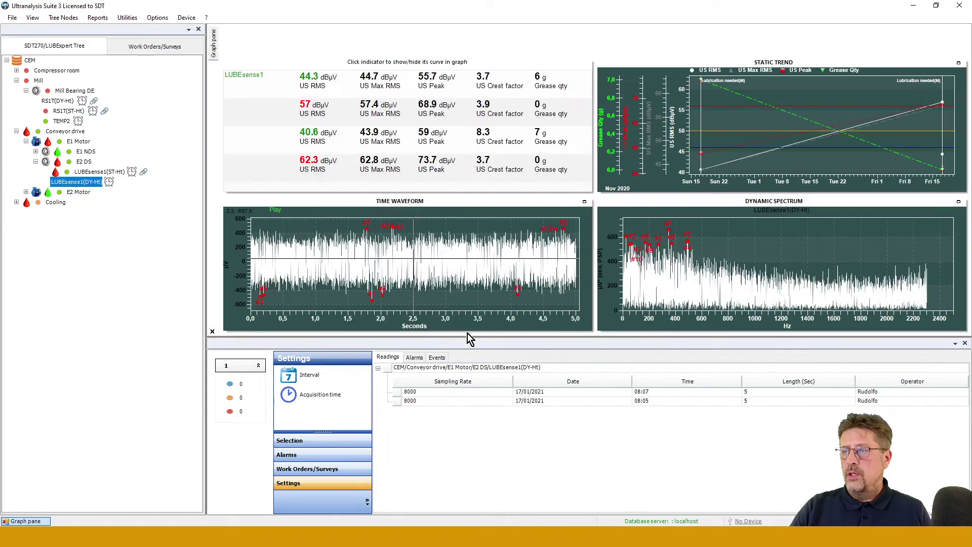
# - Attach the time waveform of LUBEsense1(DY-Ht)'s 17/01/2021 08:05 reading to the report
pyautogui.click(491, 399)
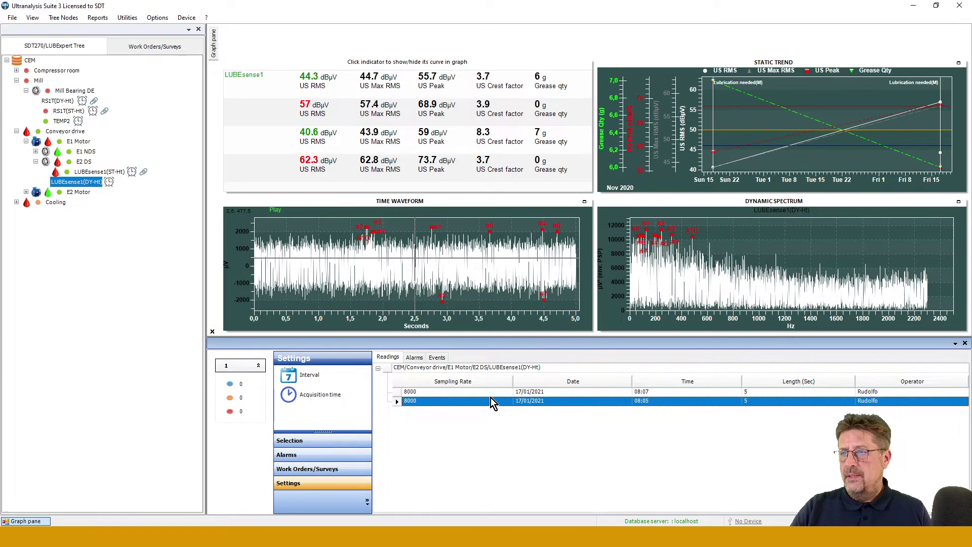
pyautogui.click(585, 202)
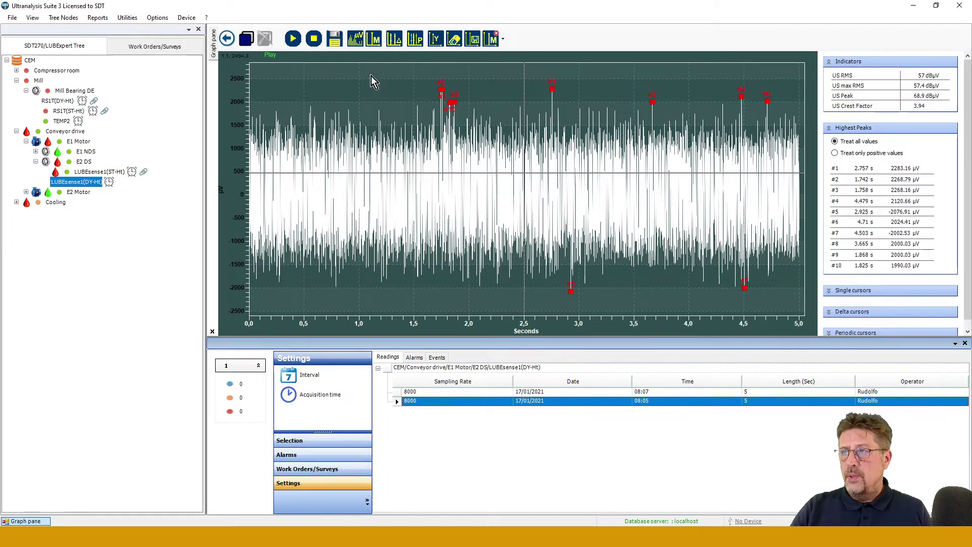
pyautogui.click(246, 39)
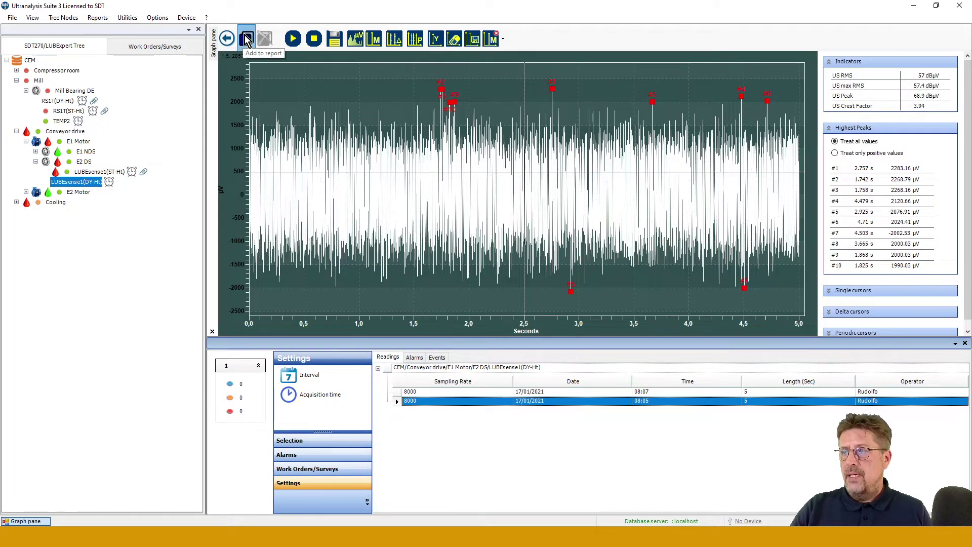
# - For the 08:07 reading, set the time waveform's Y-axis maximum to 2600, attach the graph and return to the graph overview
pyautogui.click(461, 392)
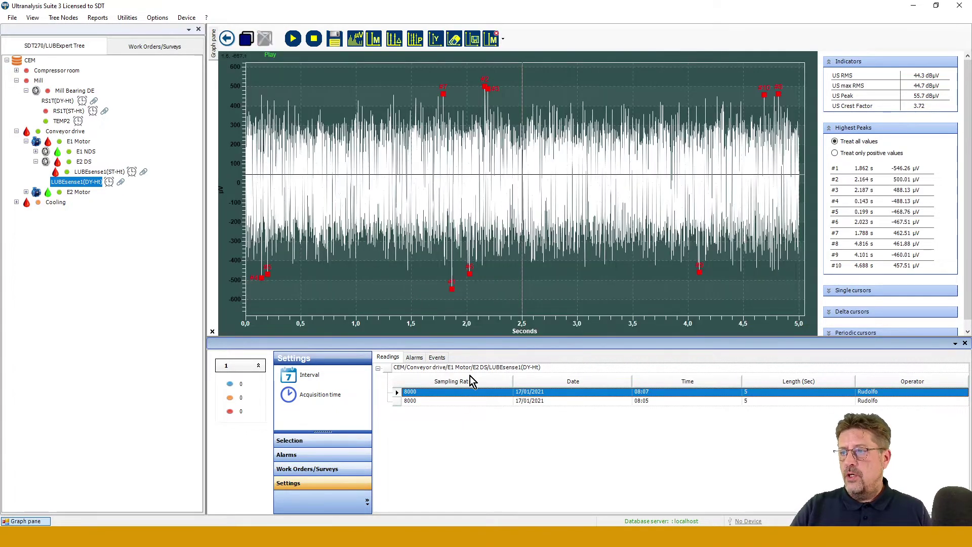
pyautogui.click(435, 39)
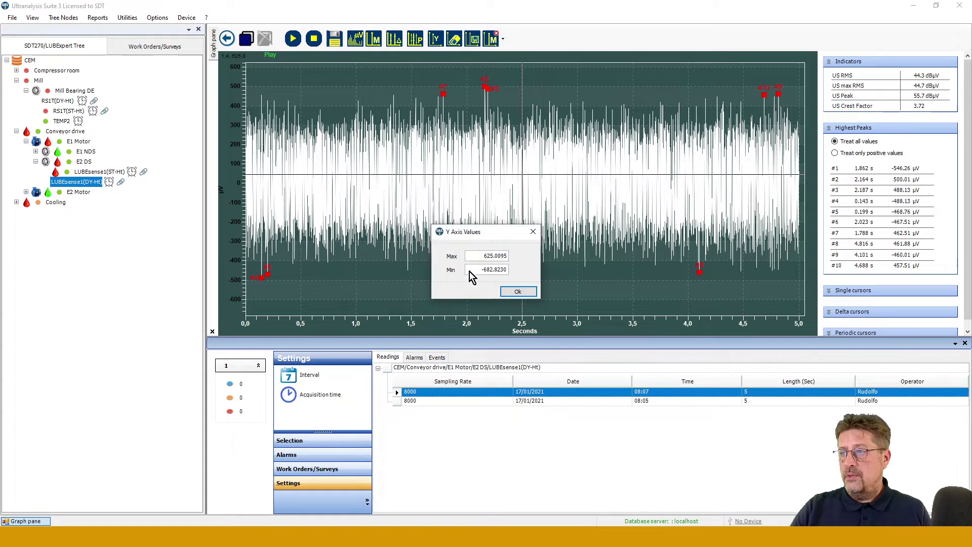
pyautogui.moveTo(506, 256); pyautogui.dragTo(432, 246)
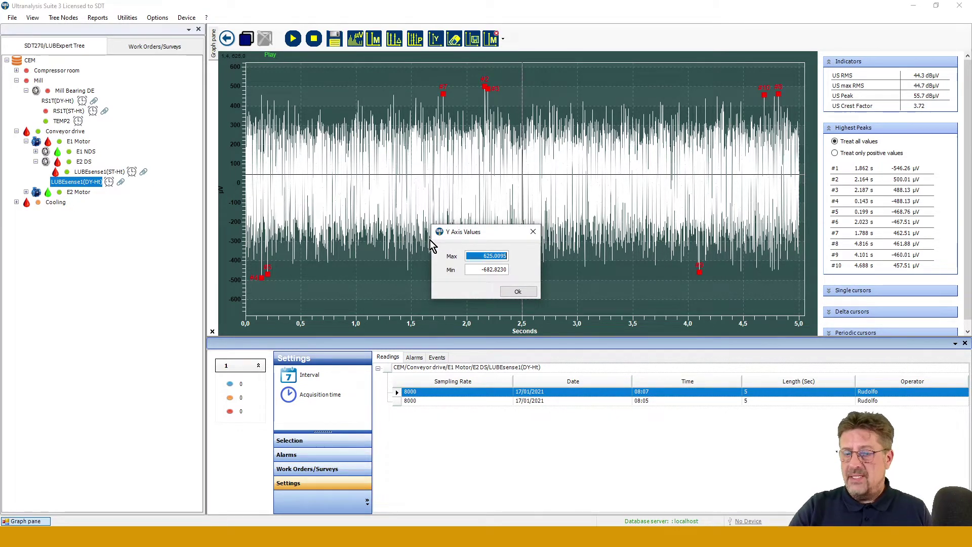
pyautogui.write('2,600')
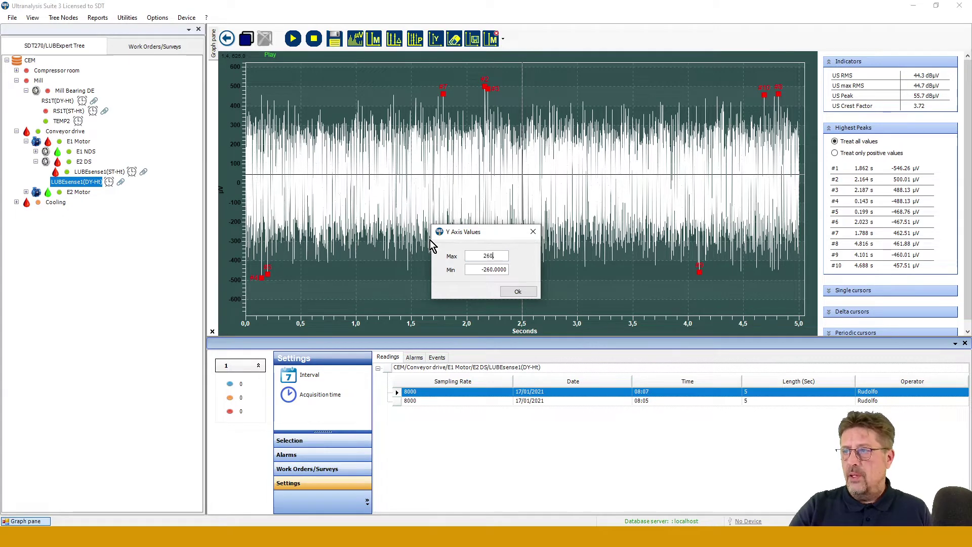
pyautogui.click(518, 292)
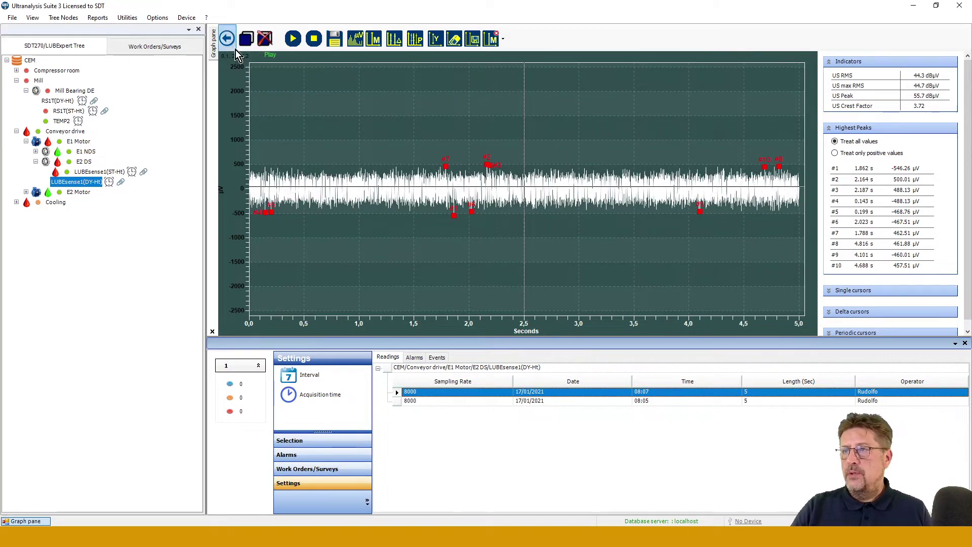
pyautogui.click(228, 39)
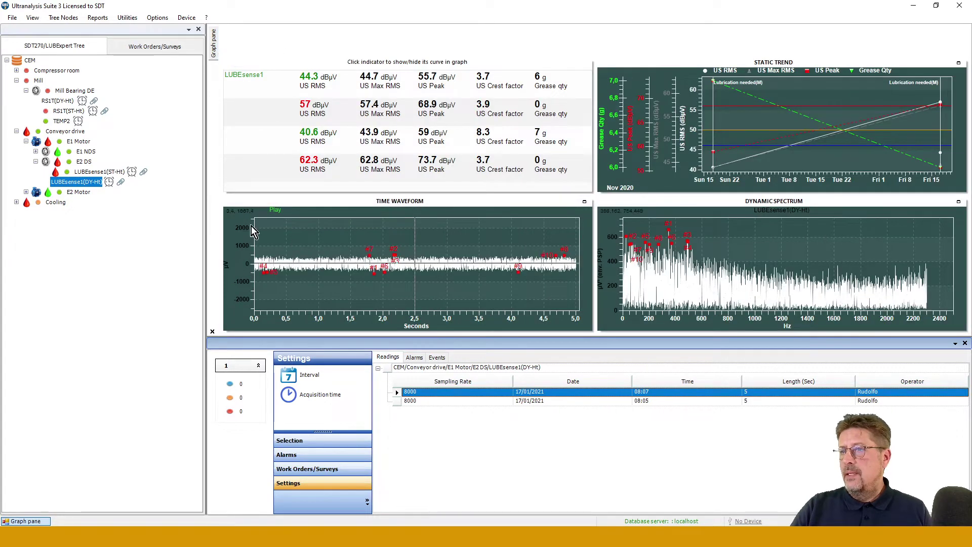
# - Attach the Initial line/base line graph of LUBEsense1(ST-Ht) under E2 DS and return to the graph overview
pyautogui.click(99, 172)
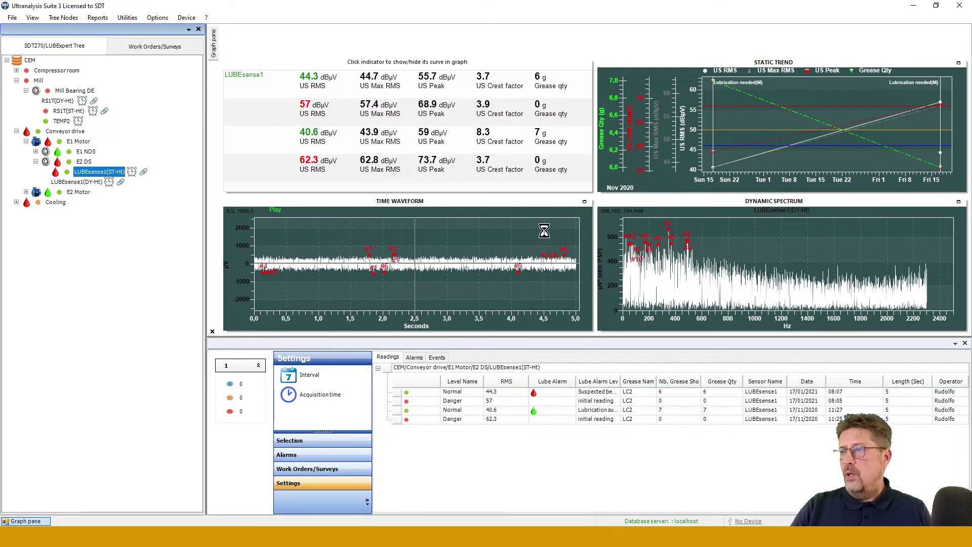
pyautogui.click(585, 203)
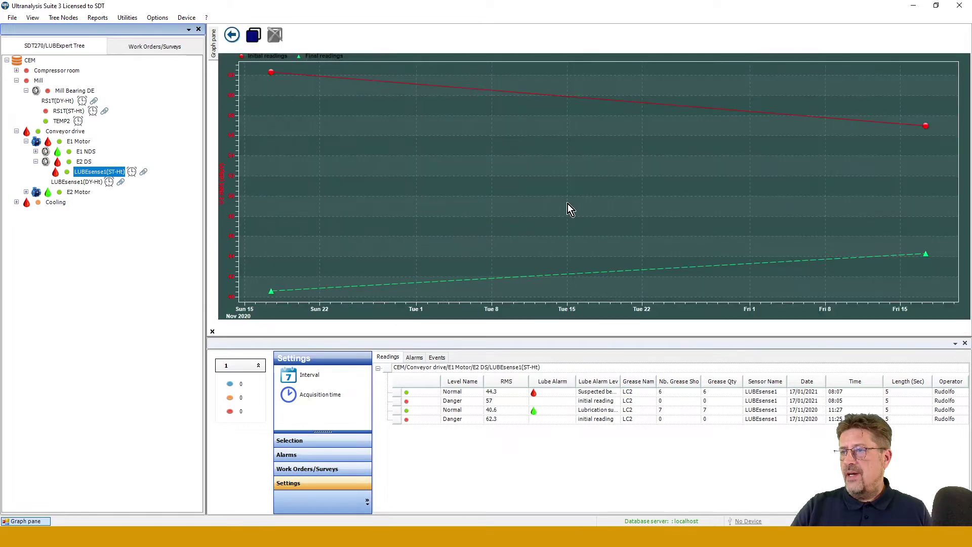
pyautogui.click(254, 37)
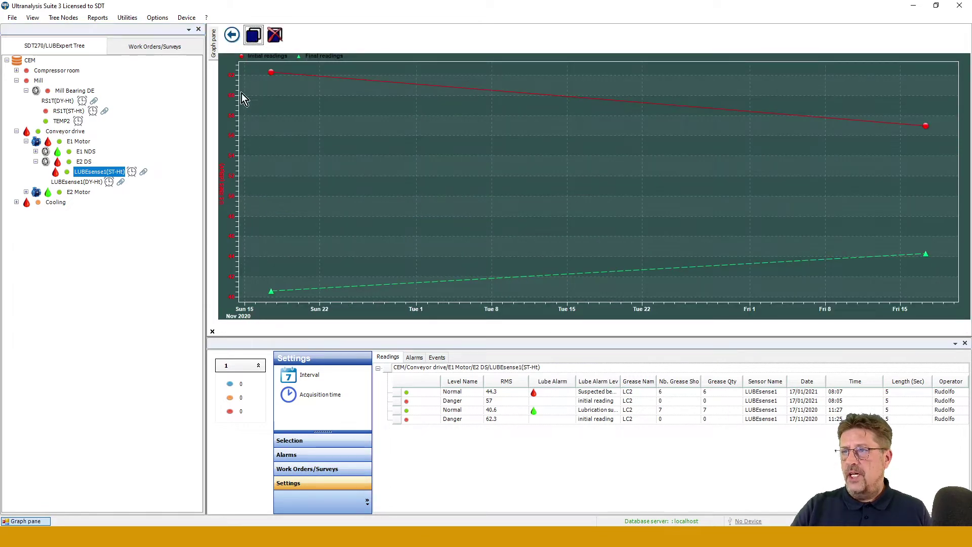
pyautogui.click(232, 35)
# - Attach the Process statistics pie chart of LUBEsense1(ST-Ht) and return to the graph overview
pyautogui.click(959, 203)
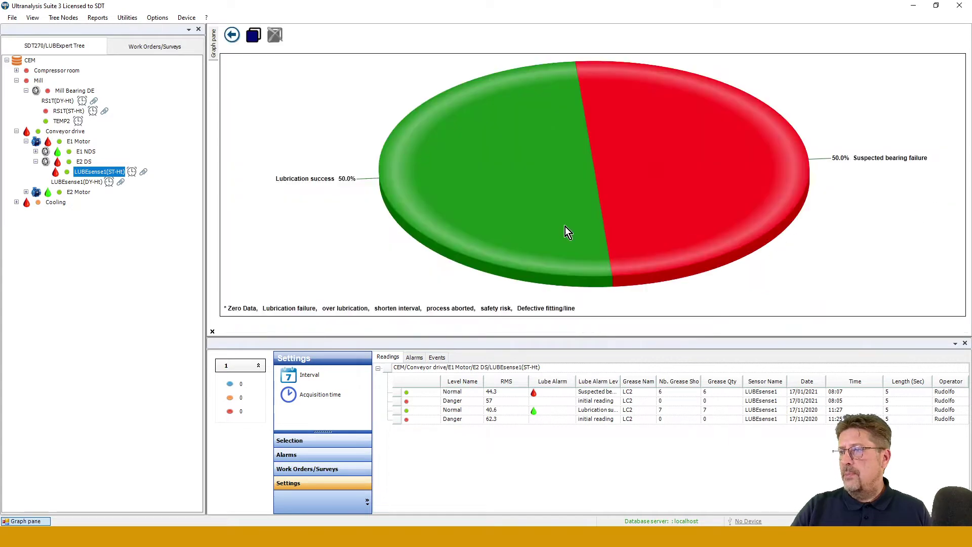
pyautogui.click(254, 36)
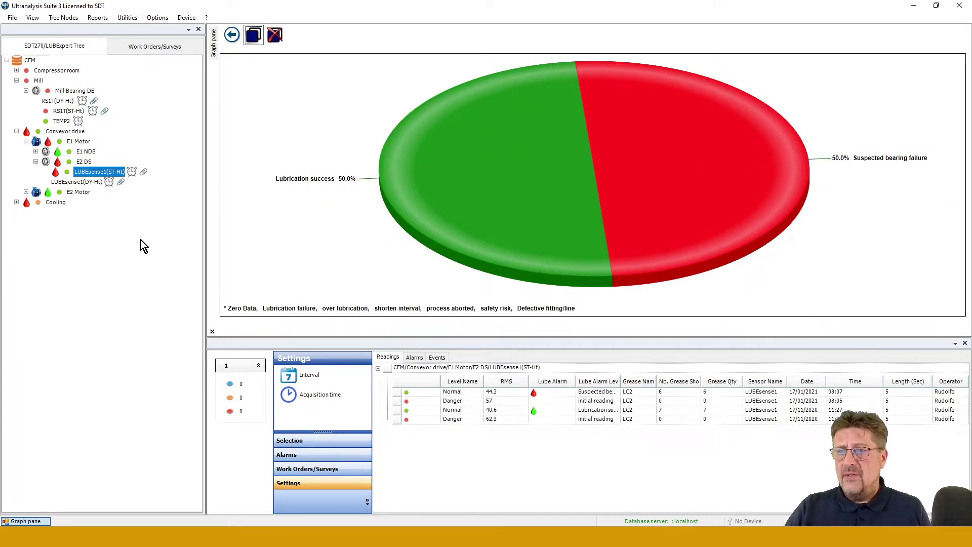
pyautogui.click(232, 35)
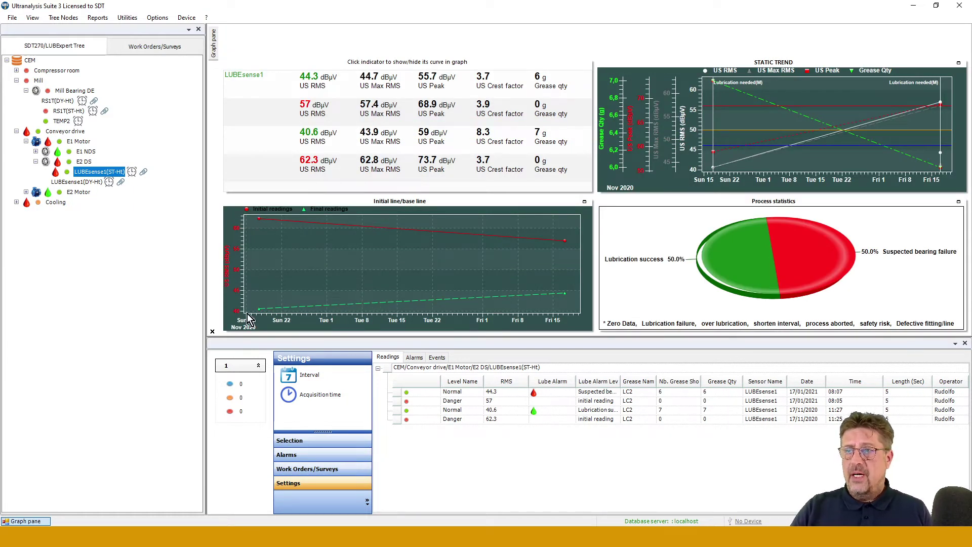
# - Open the Asset Condition report and collapse the Compressor room, Mill, Cooling and E2 Motor branches in its tree
pyautogui.click(99, 18)
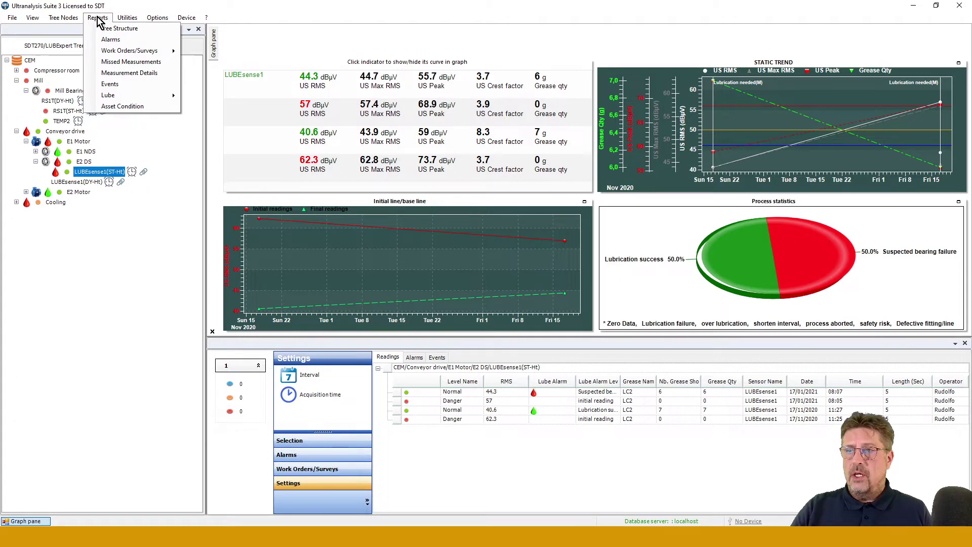
pyautogui.click(128, 107)
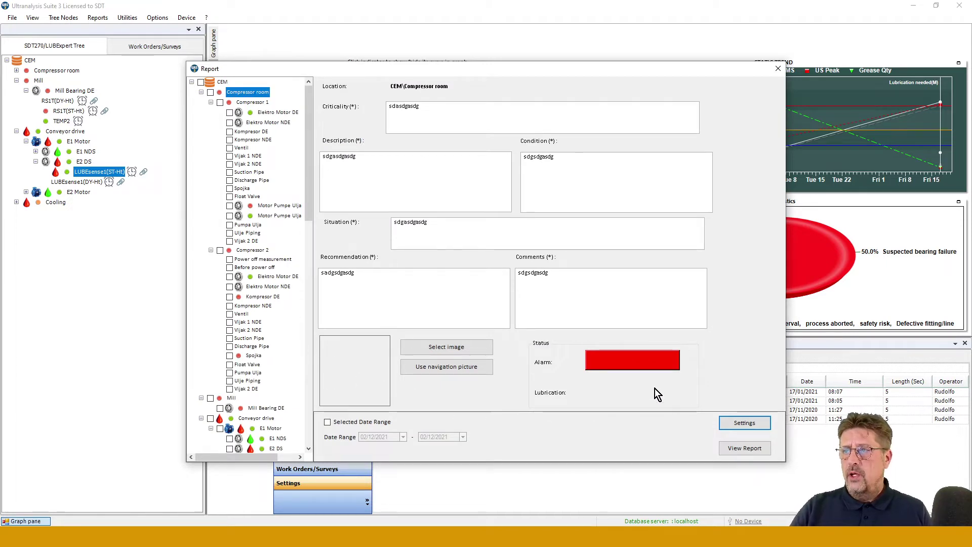
pyautogui.click(201, 93)
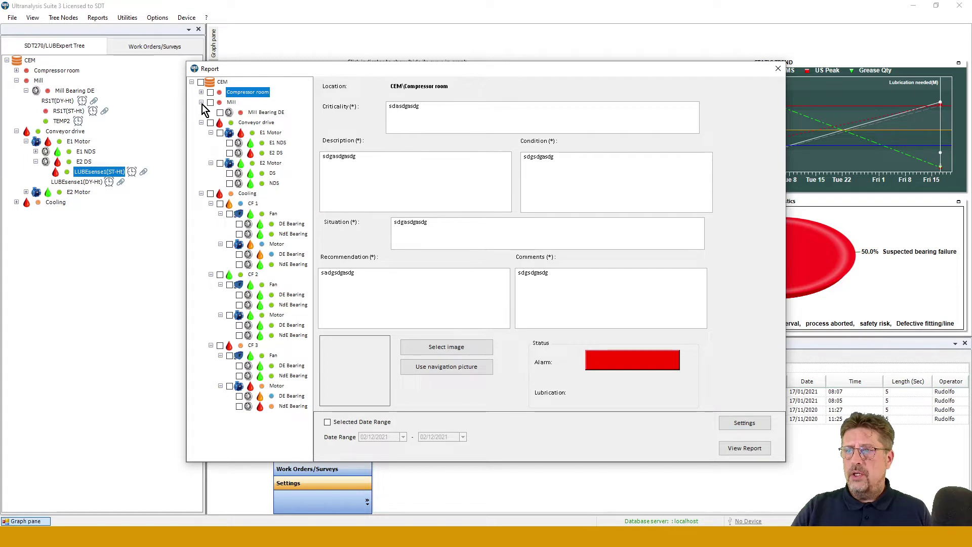
pyautogui.click(201, 102)
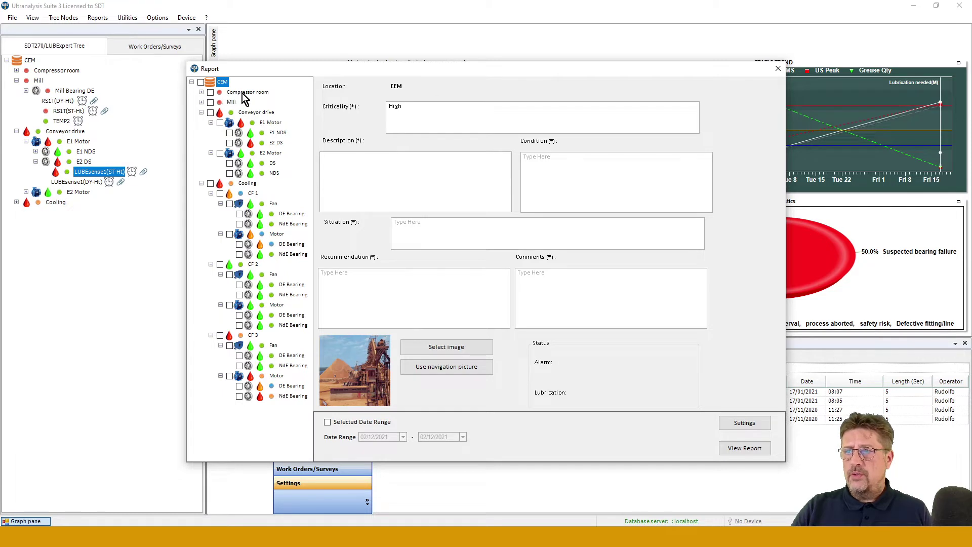
pyautogui.click(202, 184)
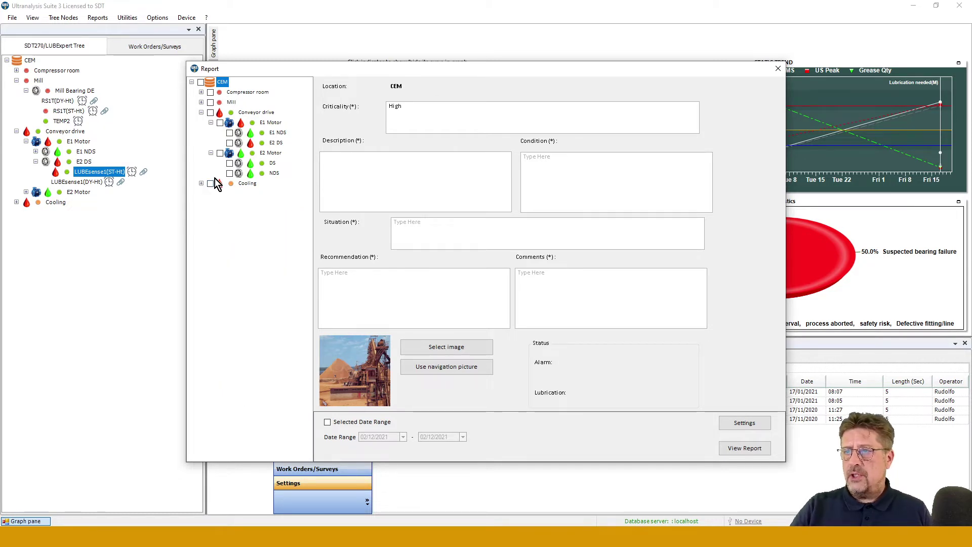
pyautogui.click(211, 154)
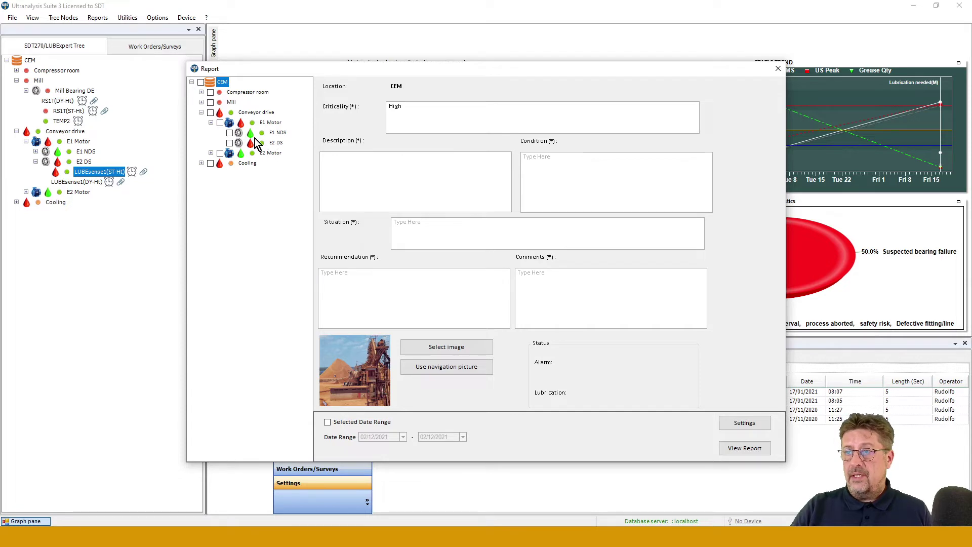
# - Include E1 Motor's E1 NDS and E2 DS bearings and the Mill Bearing DE in the report
pyautogui.click(230, 132)
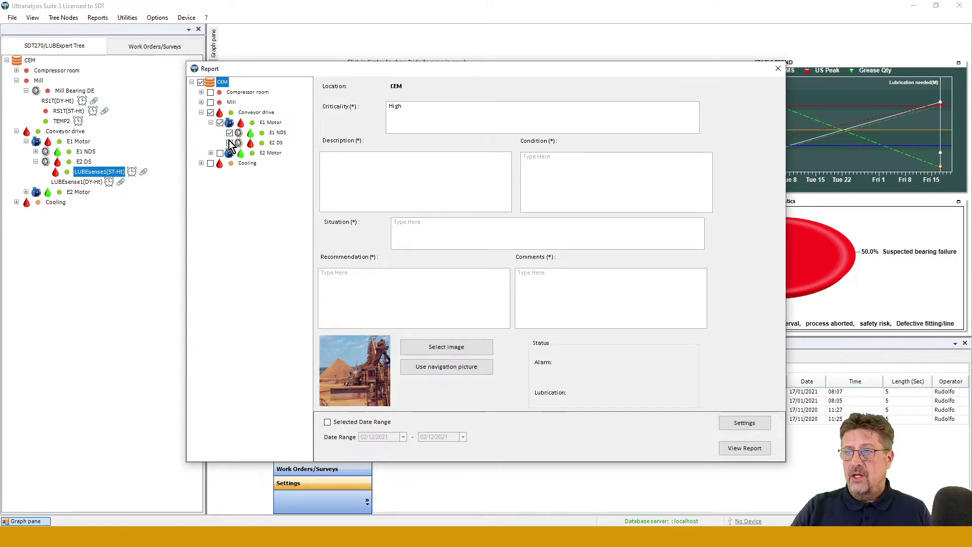
pyautogui.click(201, 103)
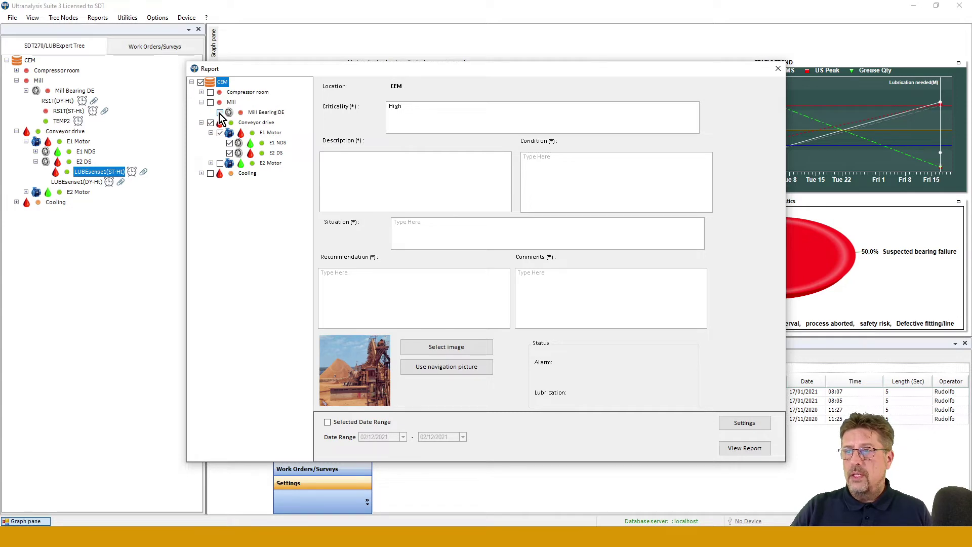
pyautogui.click(220, 113)
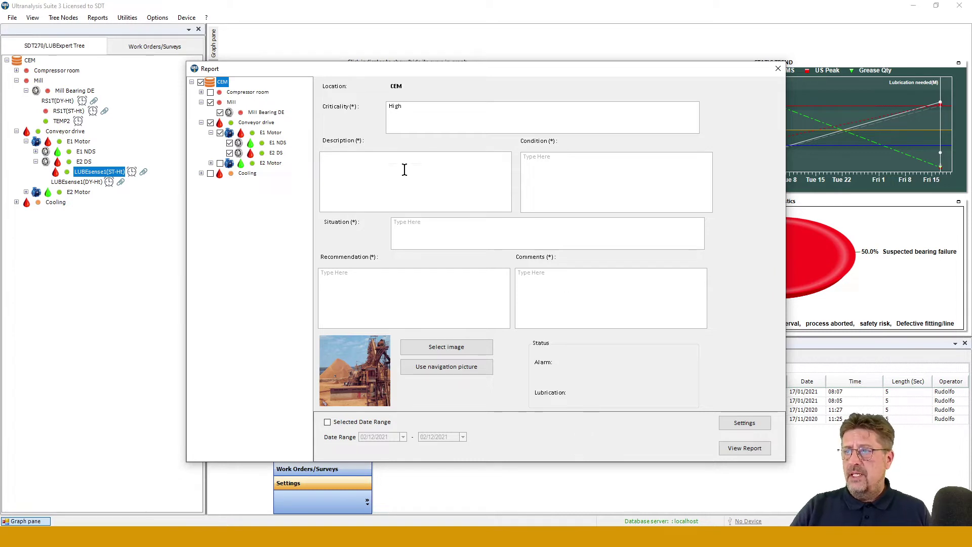
# - Review the report settings for company, asset owner, inspector, certification, location and logos, and save them
pyautogui.click(729, 423)
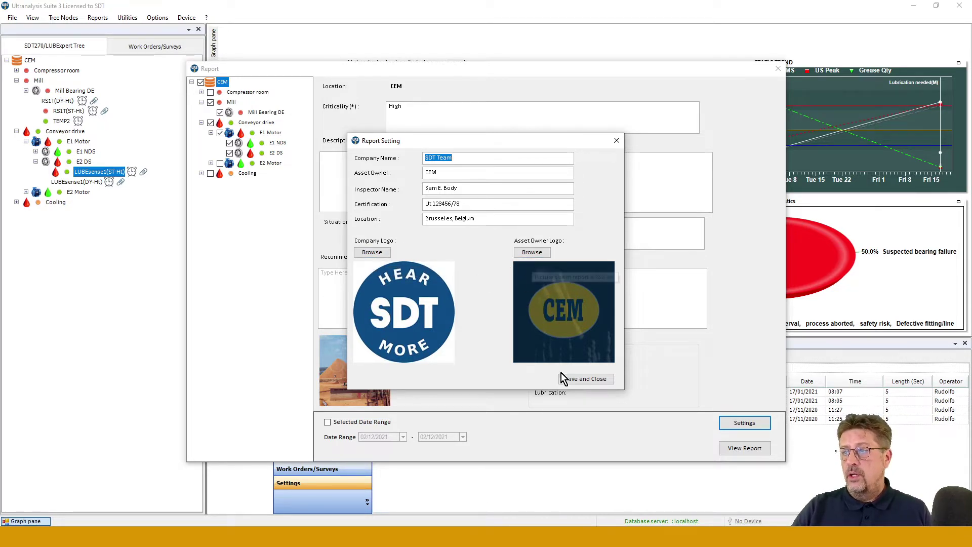
pyautogui.click(585, 378)
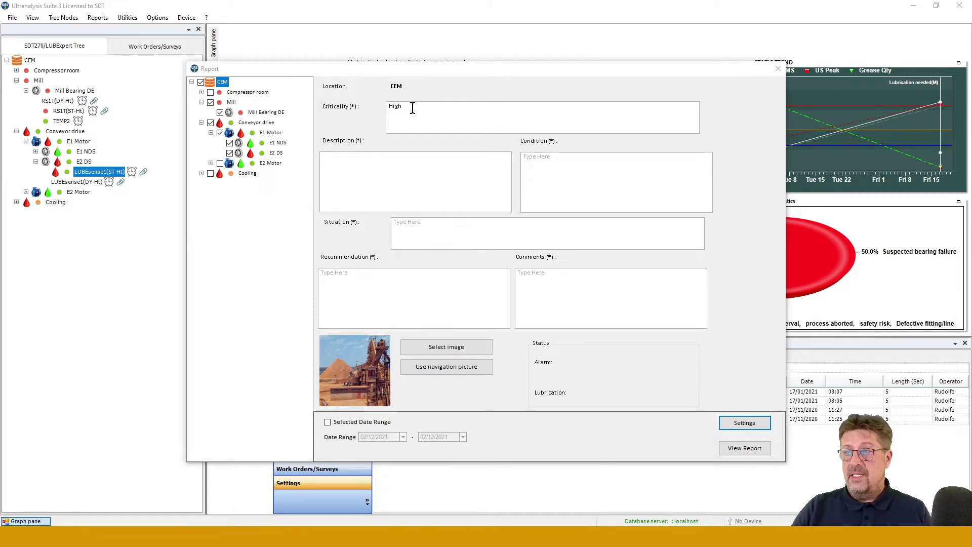
# - Fill CEM's Description with "Primary stage of processing in ball mill and transporting material to further processing. Highly critical, with no redundancy, considered as a showstopper."
pyautogui.click(334, 162)
pyautogui.rightClick(336, 163)
pyautogui.click(358, 205)
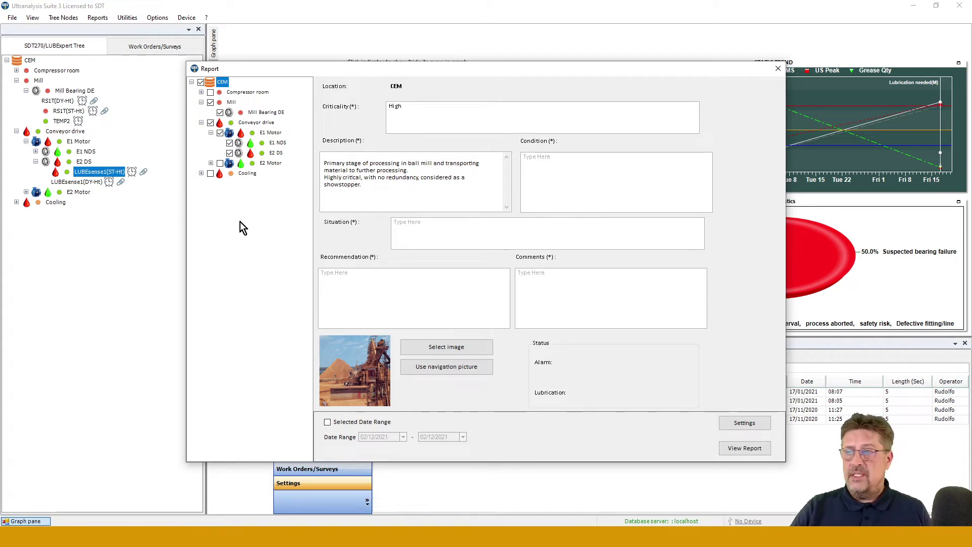
# - Fill CEM's Condition with "Not acceptable for continuous operation!" and remove the blank line at the start of the Description
pyautogui.click(531, 163)
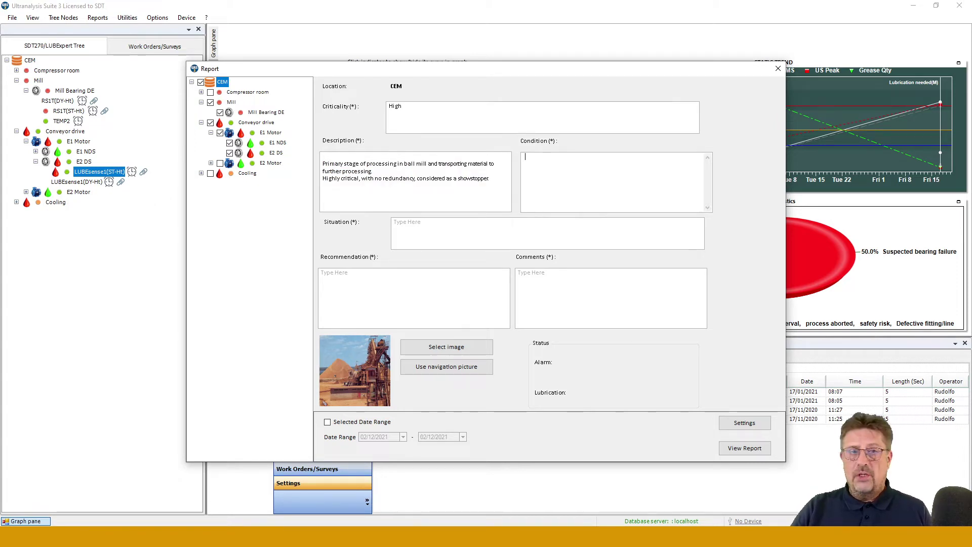
pyautogui.hotkey('alt', 'Tab')
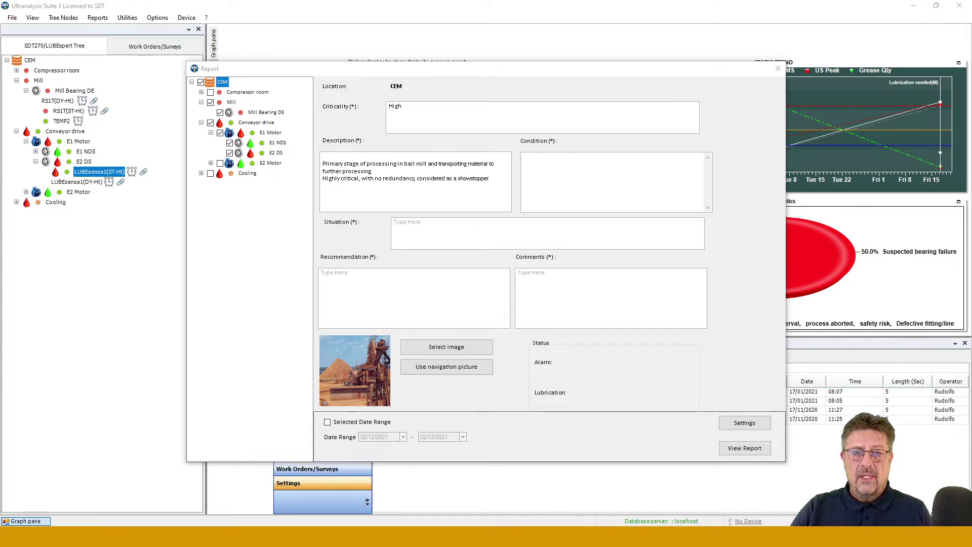
pyautogui.click(526, 157)
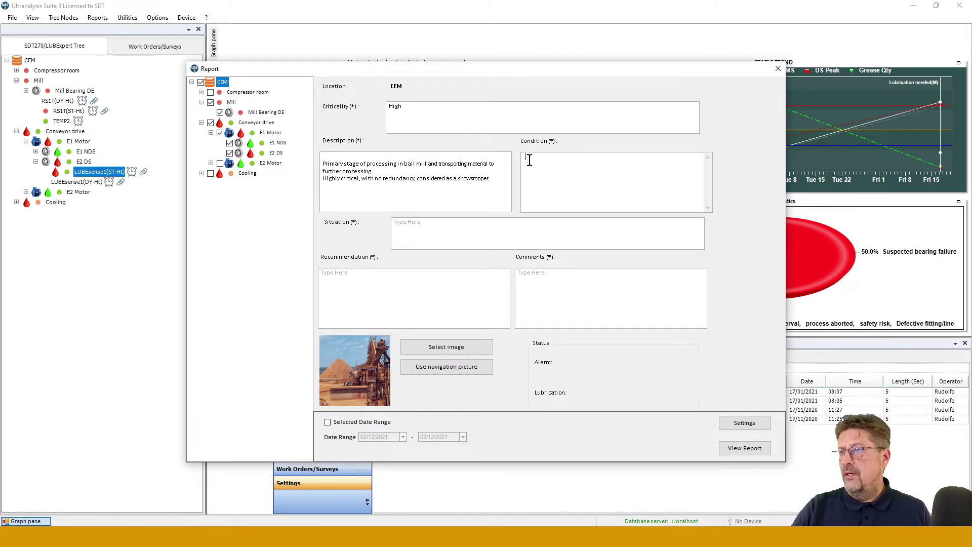
pyautogui.rightClick(529, 160)
pyautogui.click(551, 204)
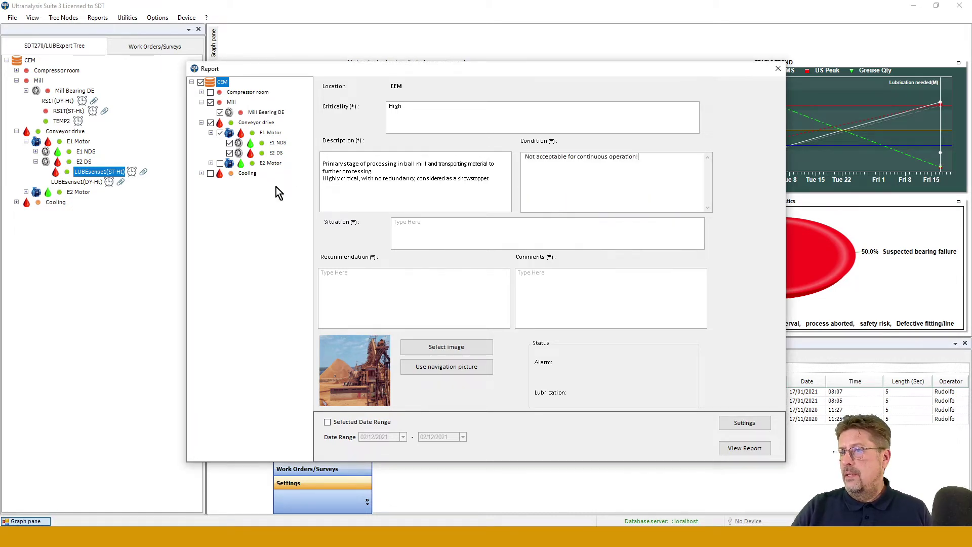
pyautogui.click(323, 164)
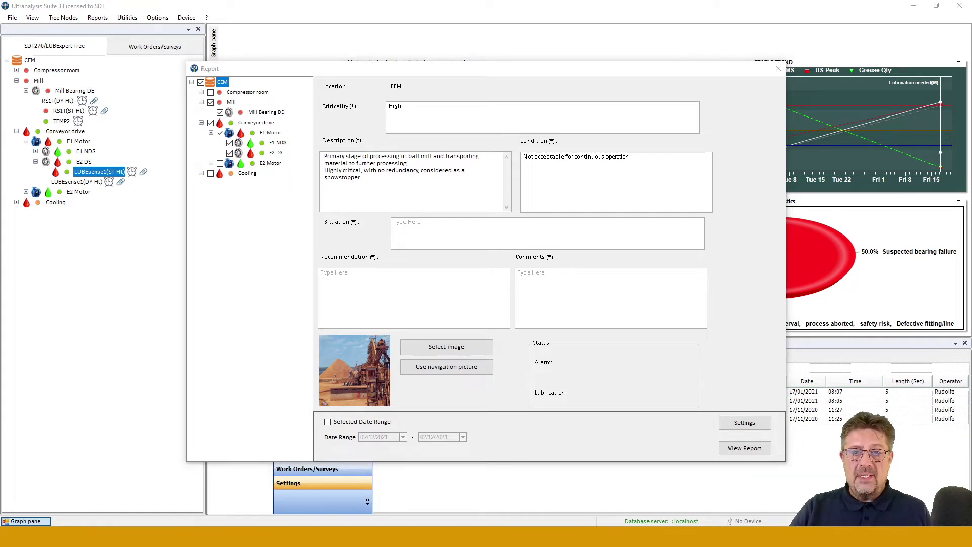
# - Fill CEM's Situation with "Advanced damage on one of the process components"
pyautogui.click(406, 224)
pyautogui.rightClick(406, 225)
pyautogui.click(436, 268)
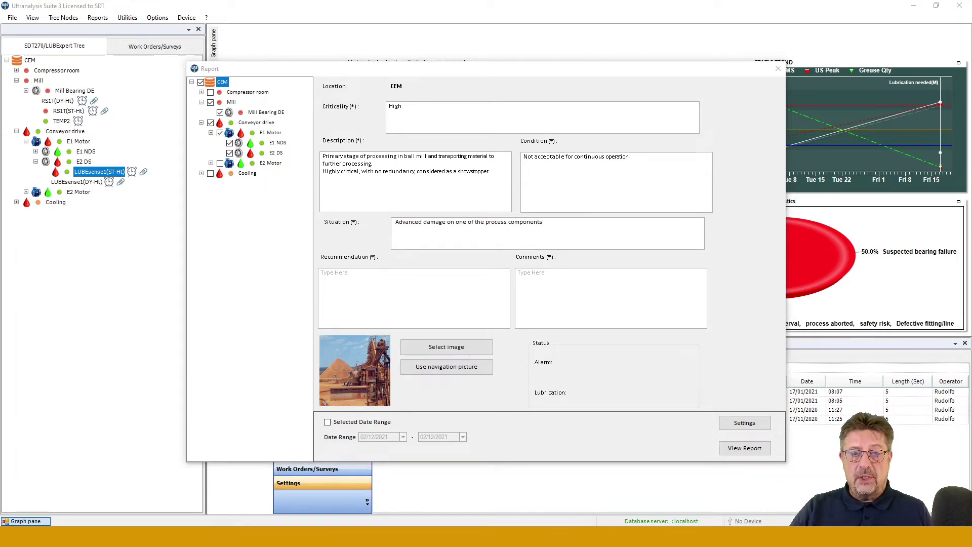
# - Fill CEM's Recommendation with "Schedule maintenance at soonest possible time, considering it critical urgency. Consider downtime of 5 days in ideal conditions and timely reaction."
pyautogui.rightClick(341, 276)
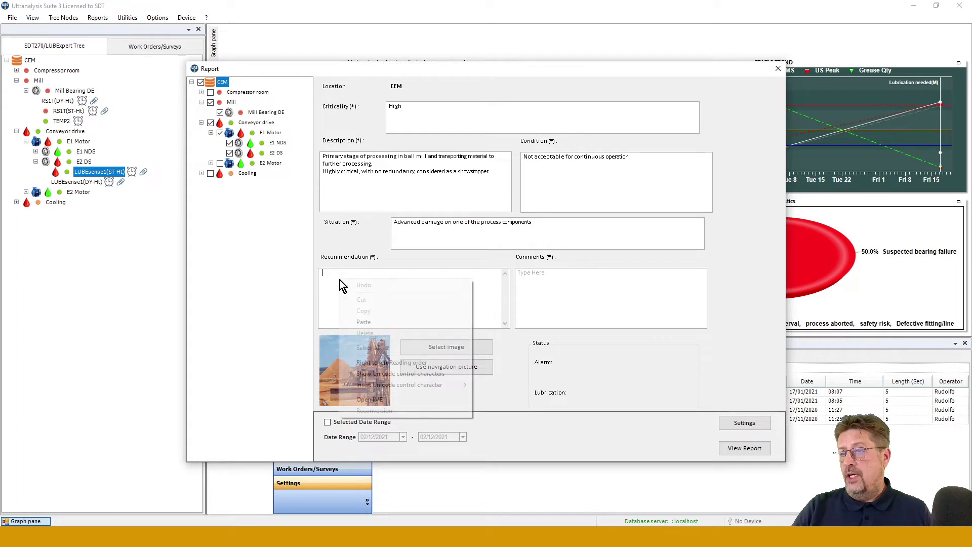
pyautogui.click(376, 321)
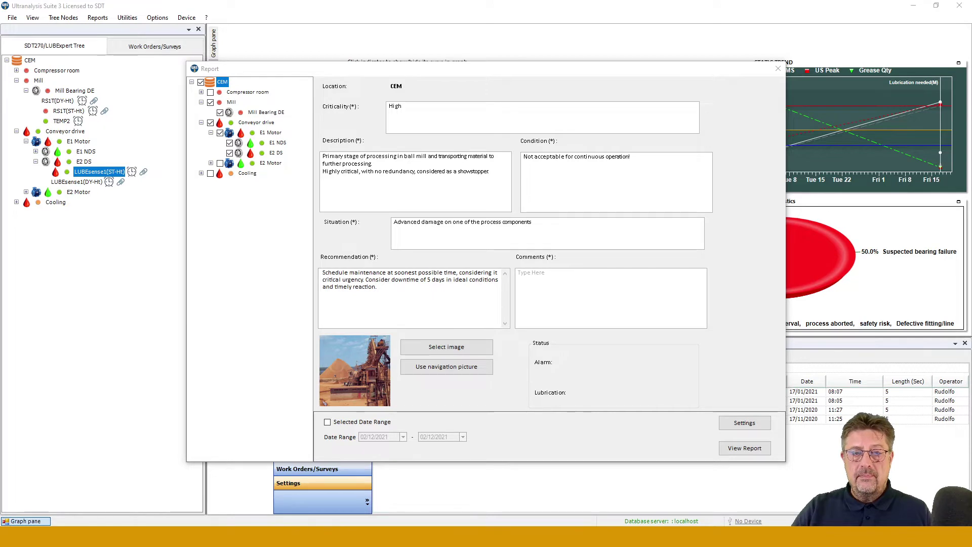
# - Paste the prepared text about the advanced Mill DE bearing anomaly and possible 60 days production loss into CEM's Comments
pyautogui.click(526, 286)
pyautogui.rightClick(529, 284)
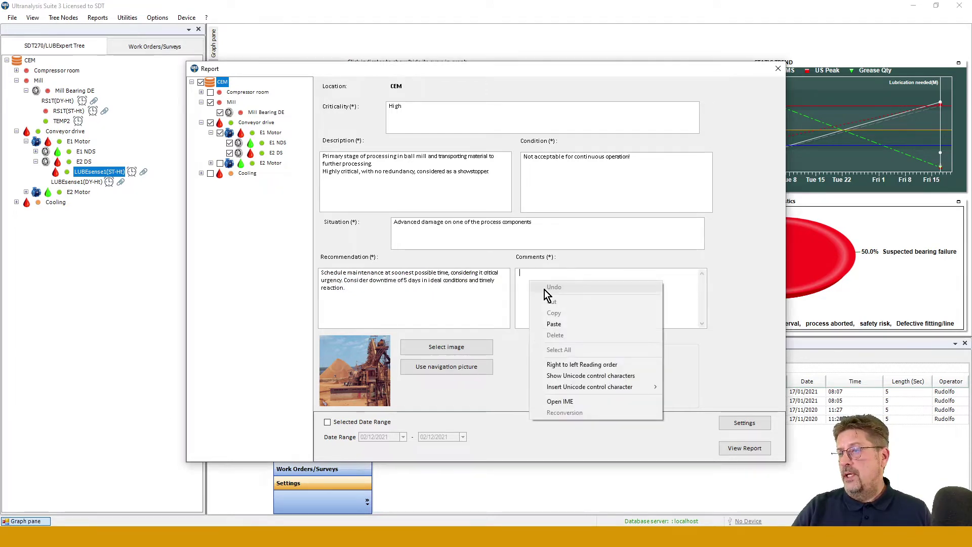
pyautogui.click(558, 325)
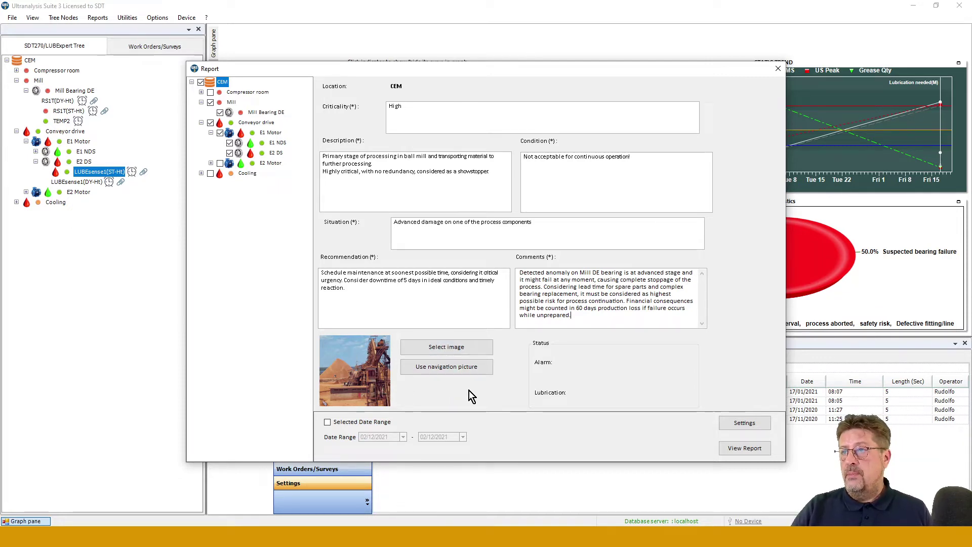
# - Review the report entries and status of Mill, Mill Bearing DE, Conveyor drive, E1 Motor, E1 NDS and E2 DS
pyautogui.click(230, 102)
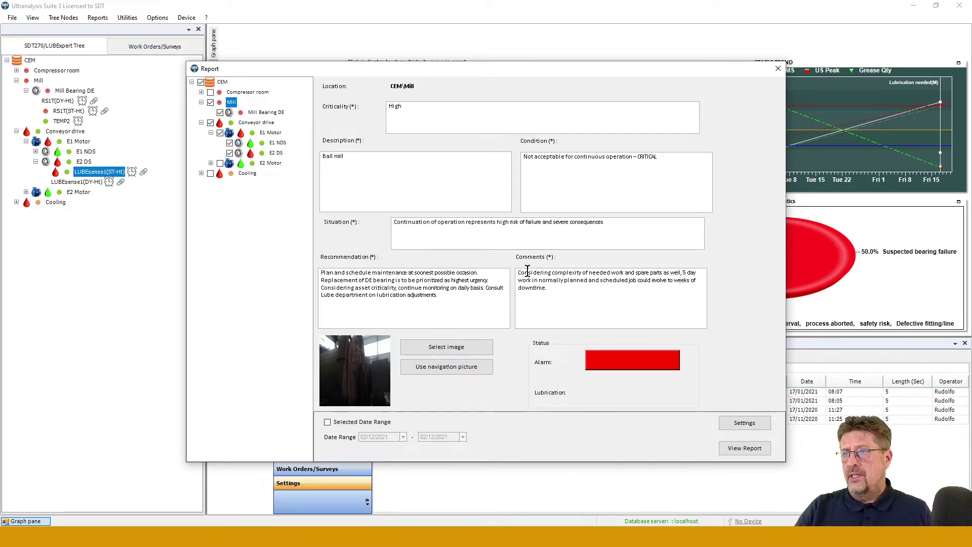
pyautogui.click(267, 114)
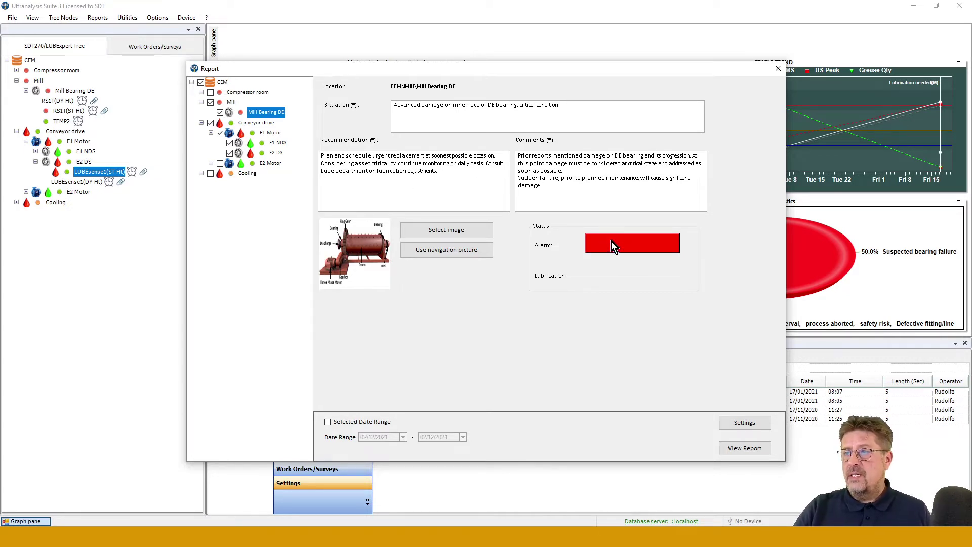
pyautogui.click(255, 123)
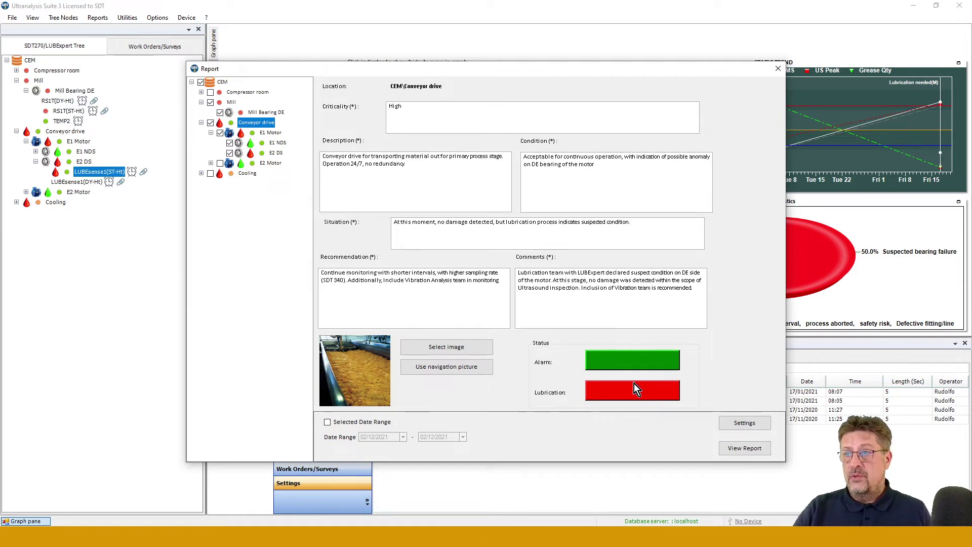
pyautogui.click(272, 134)
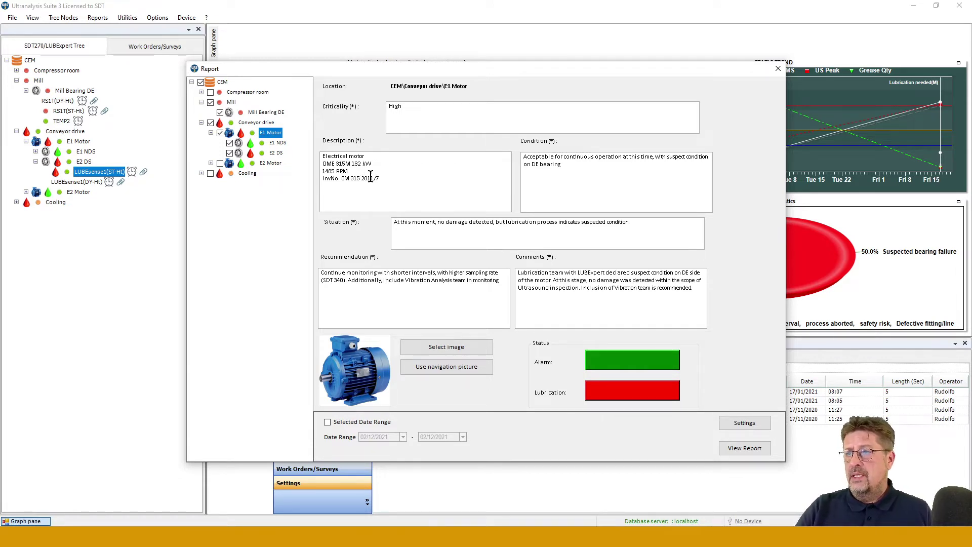
pyautogui.click(274, 143)
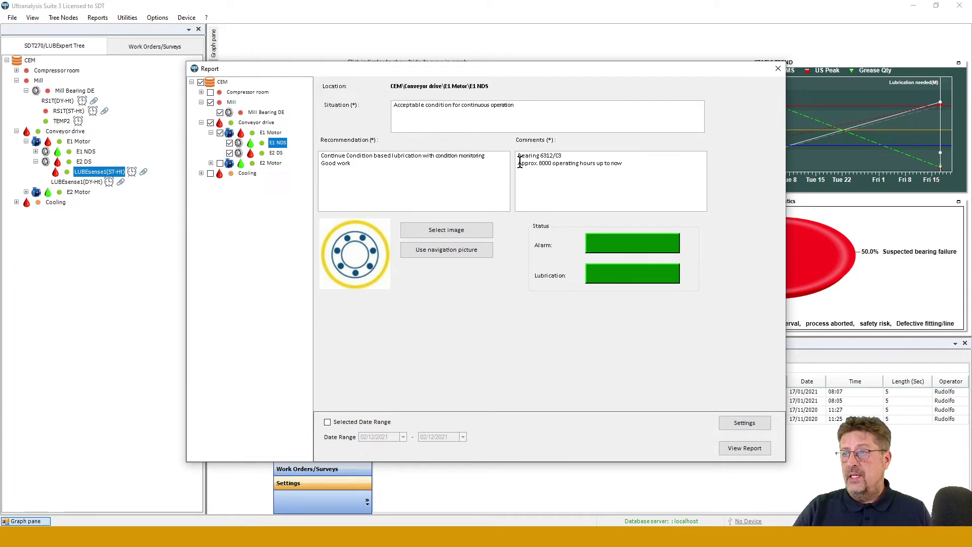
pyautogui.click(276, 153)
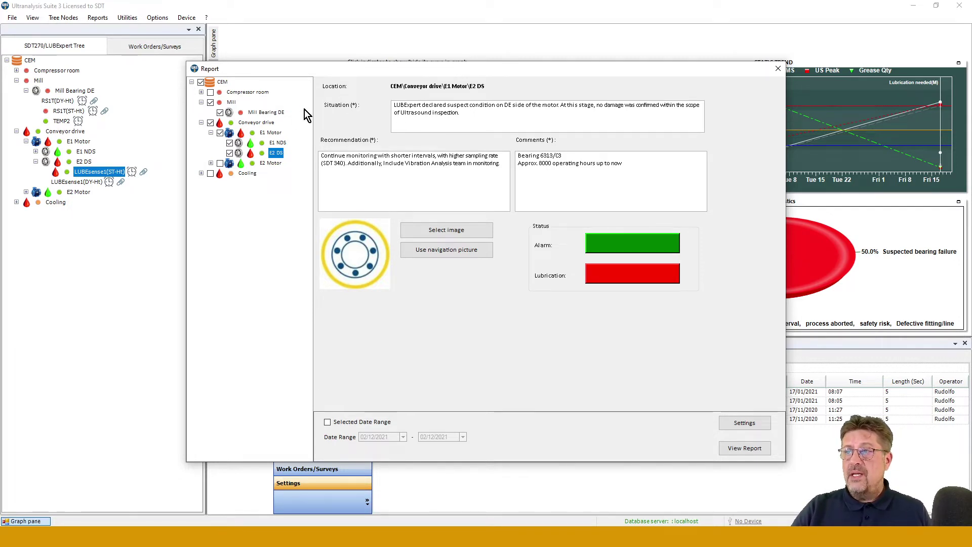
# - Generate the report for the selected assets and enlarge the report viewer to fill the screen
pyautogui.click(744, 448)
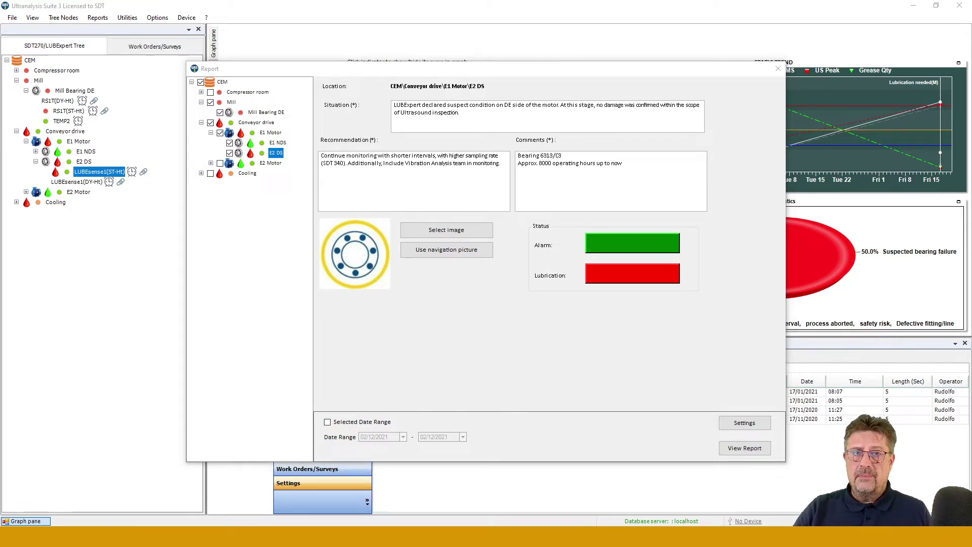
pyautogui.moveTo(71, 71); pyautogui.dragTo(406, 53)
pyautogui.click(572, 54)
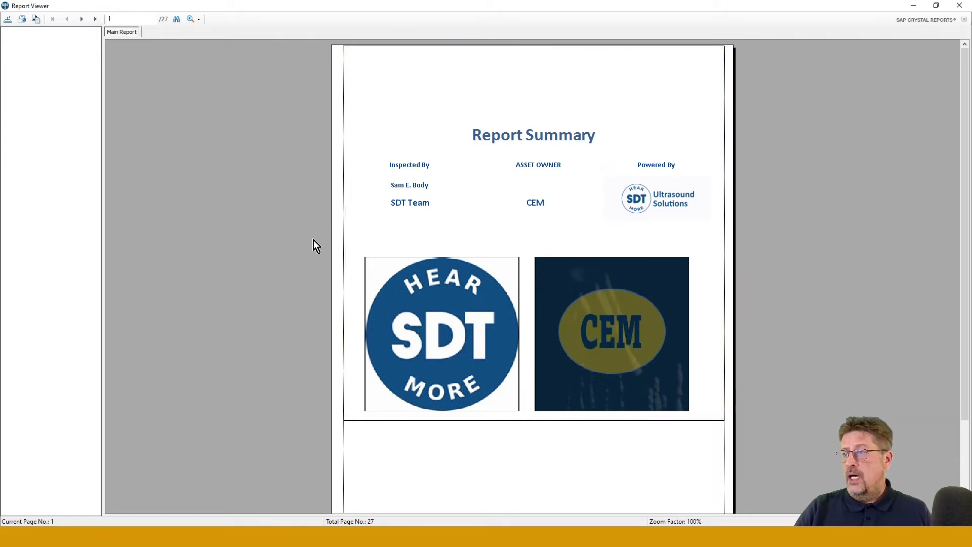
# - Read the report's condition summary and the Asset Condition pages for CEM, Mill and Mill Bearing DE
pyautogui.click(81, 20)
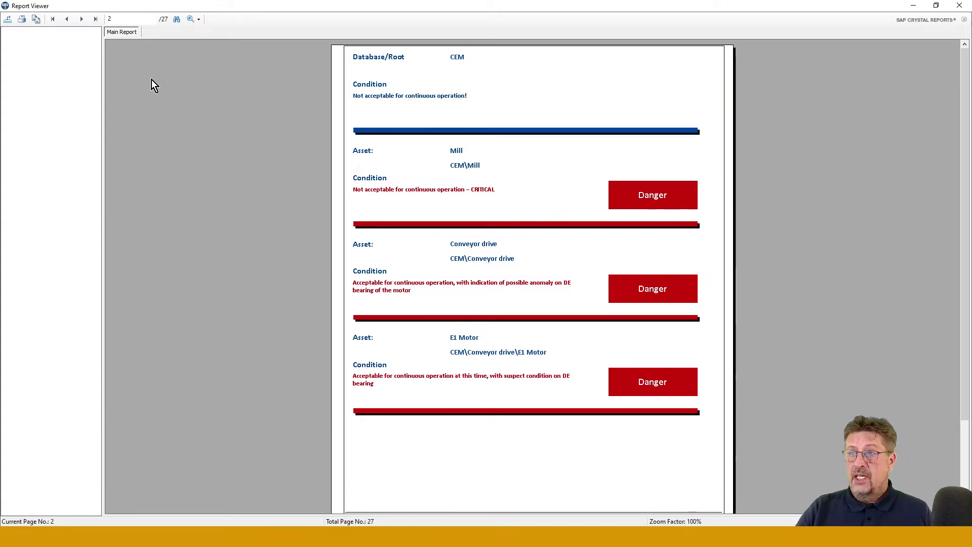
pyautogui.click(81, 20)
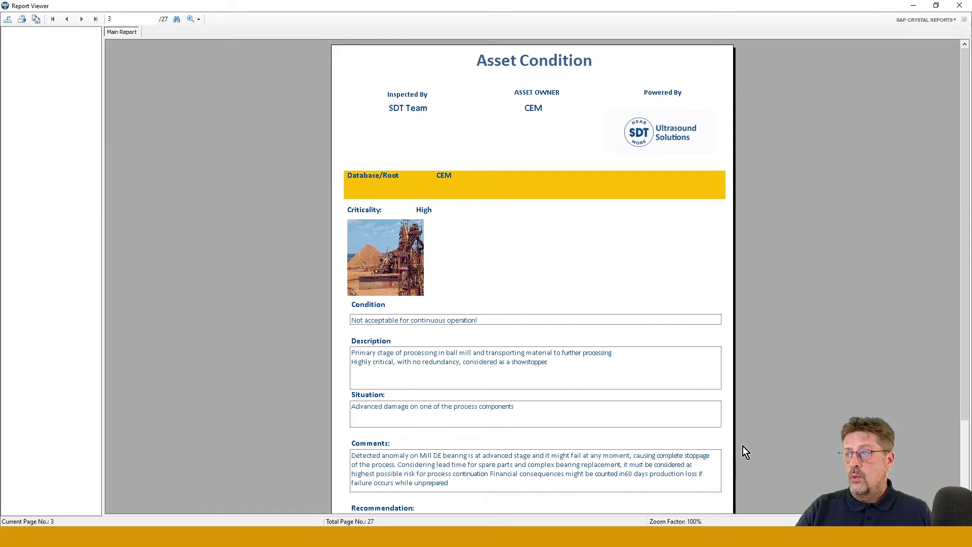
pyautogui.click(80, 19)
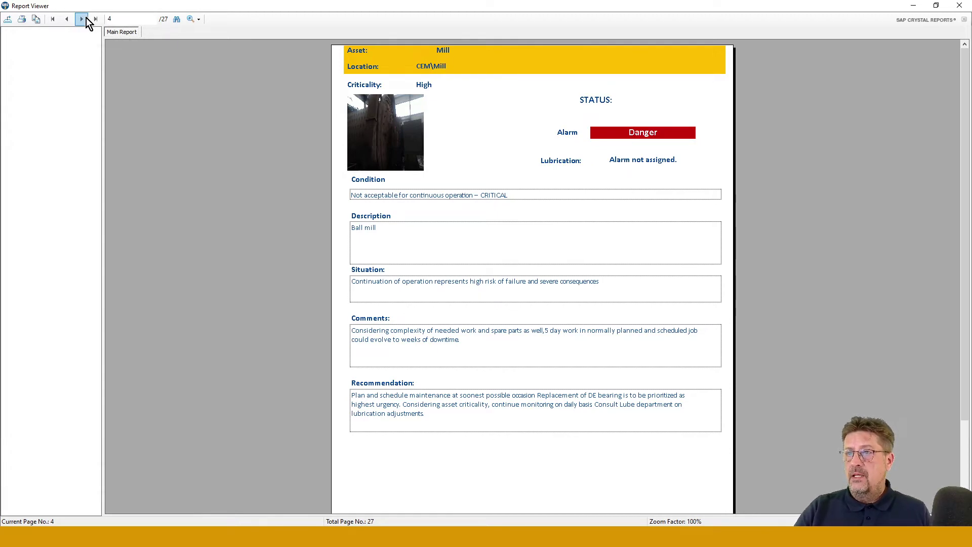
pyautogui.click(81, 18)
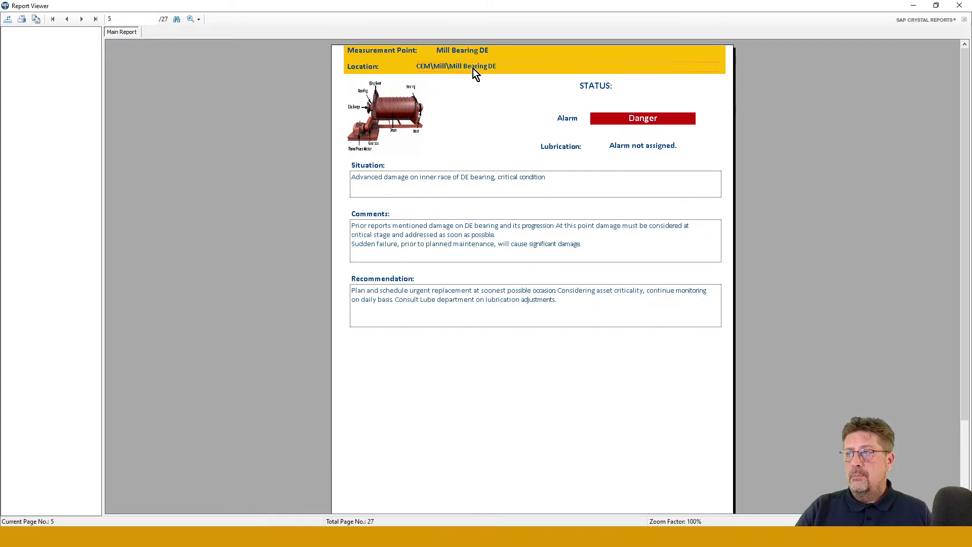
pyautogui.click(651, 122)
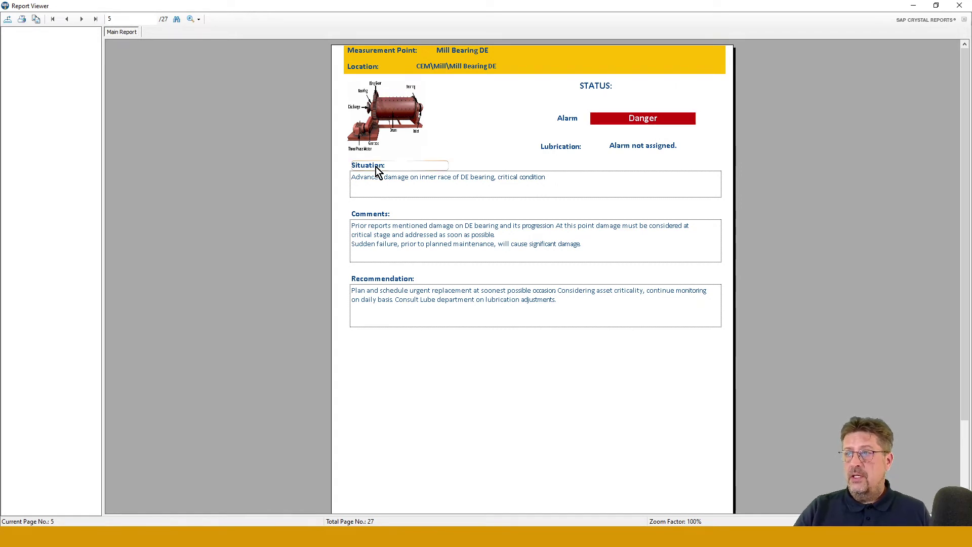
pyautogui.click(359, 257)
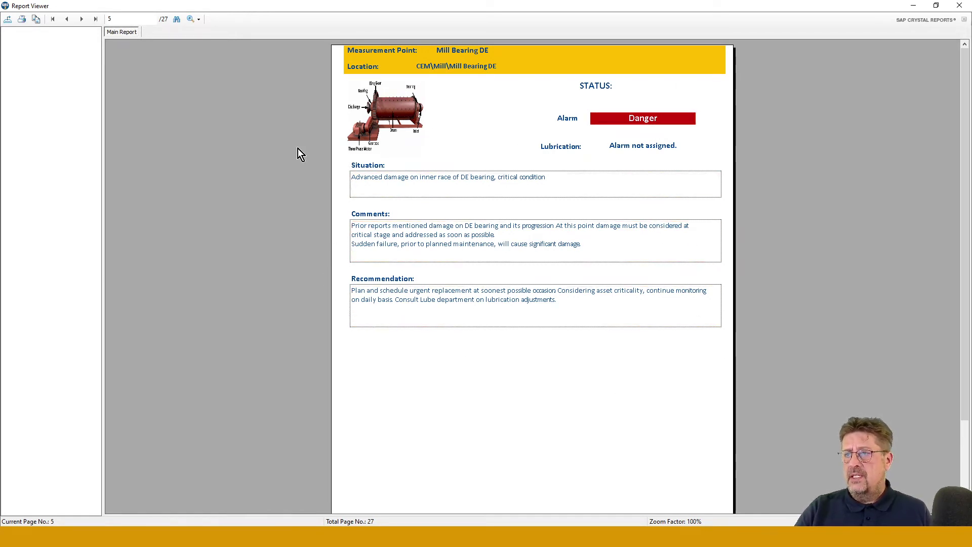
# - Examine Mill Bearing DE's measurement settings, trend graph, and the 16/01/2020 13:22 time signal and spectrum in the report
pyautogui.click(82, 20)
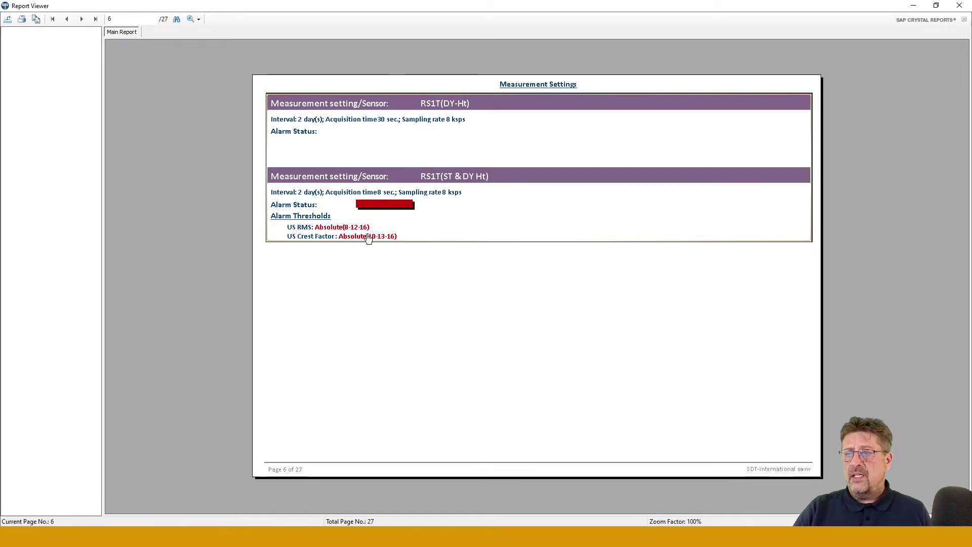
pyautogui.click(81, 20)
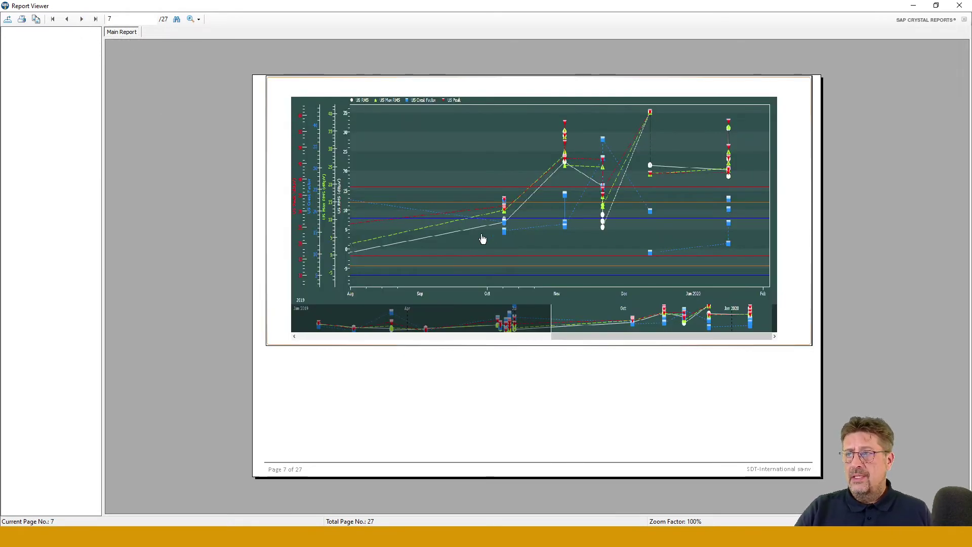
pyautogui.click(358, 315)
pyautogui.click(599, 423)
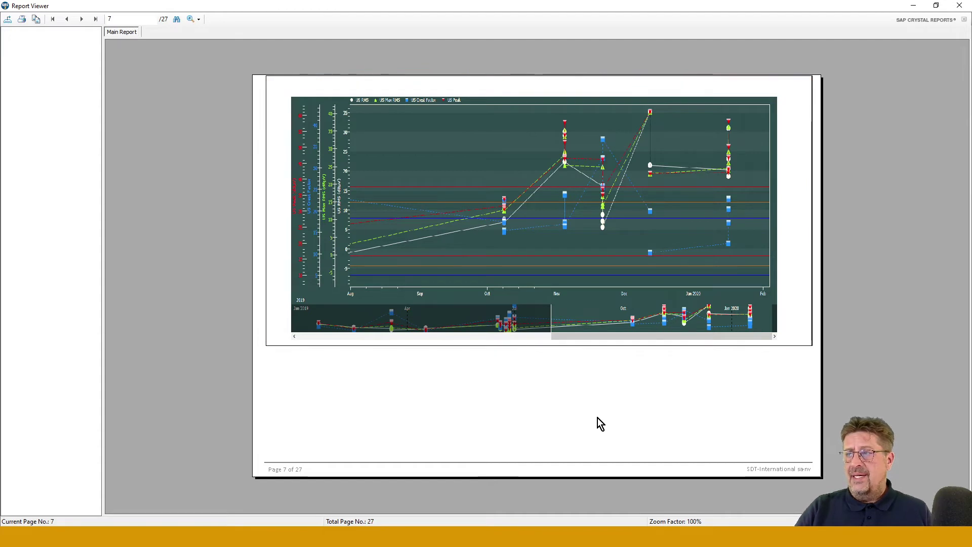
pyautogui.click(80, 21)
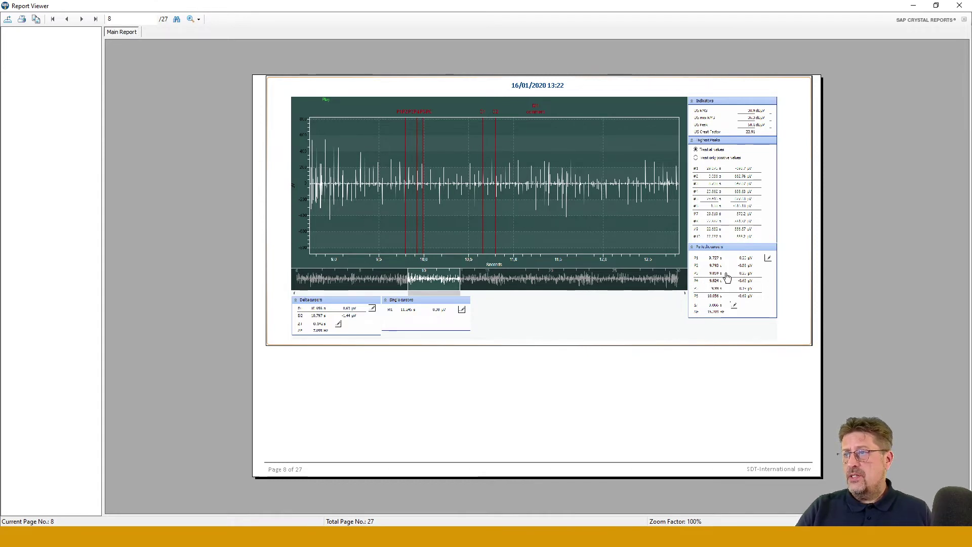
pyautogui.click(81, 19)
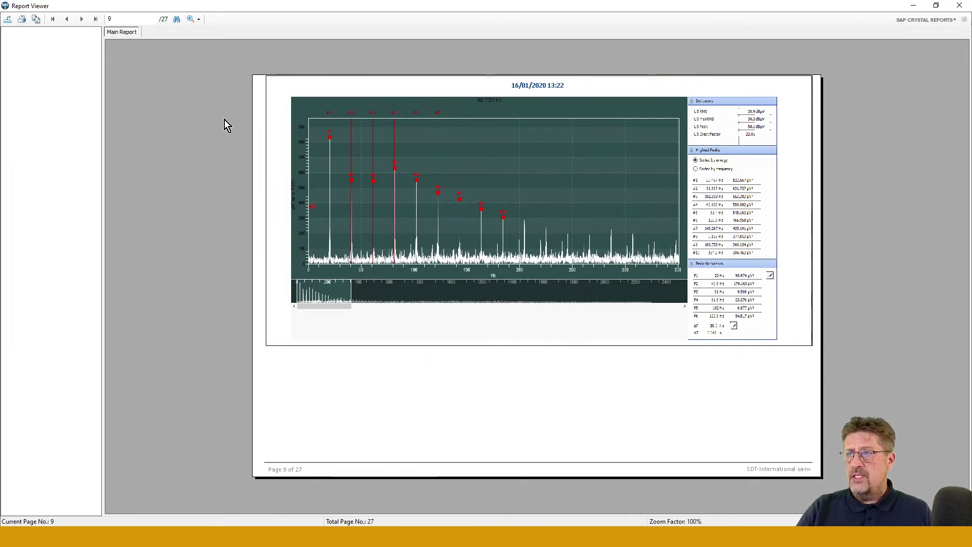
pyautogui.click(66, 19)
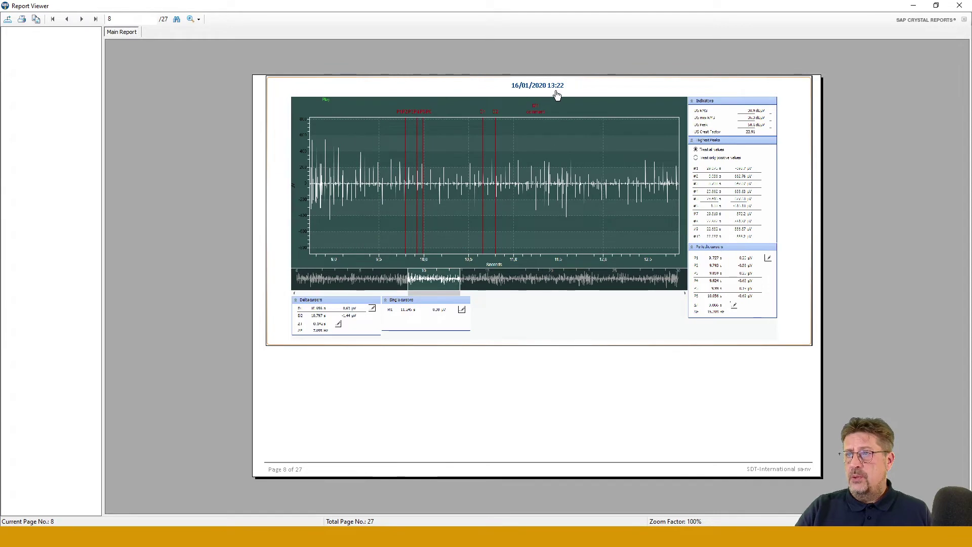
pyautogui.click(81, 19)
pyautogui.click(307, 162)
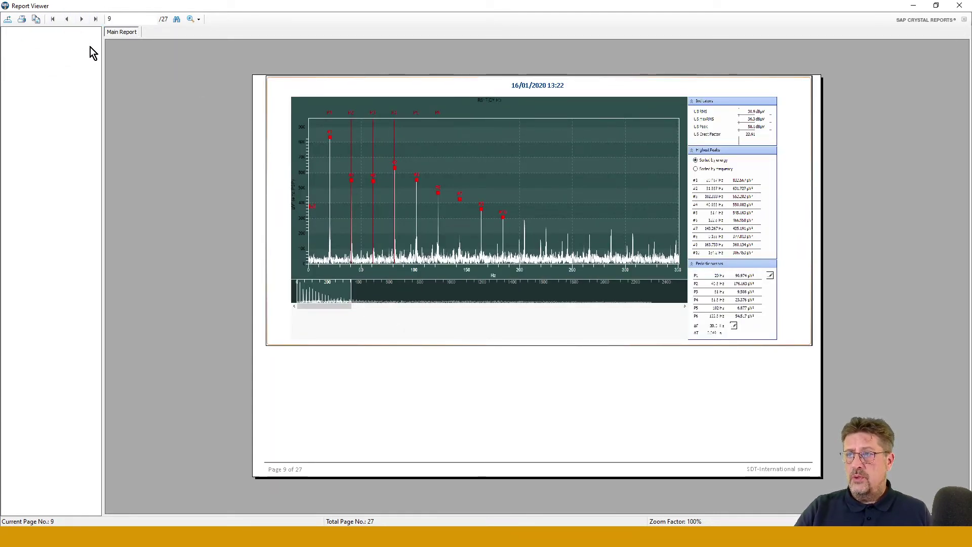
# - Examine Mill Bearing DE's 12/12/2019 12:17 time signal and spectrum, its ultrasound measurement history and the TEMP2 readings
pyautogui.click(81, 19)
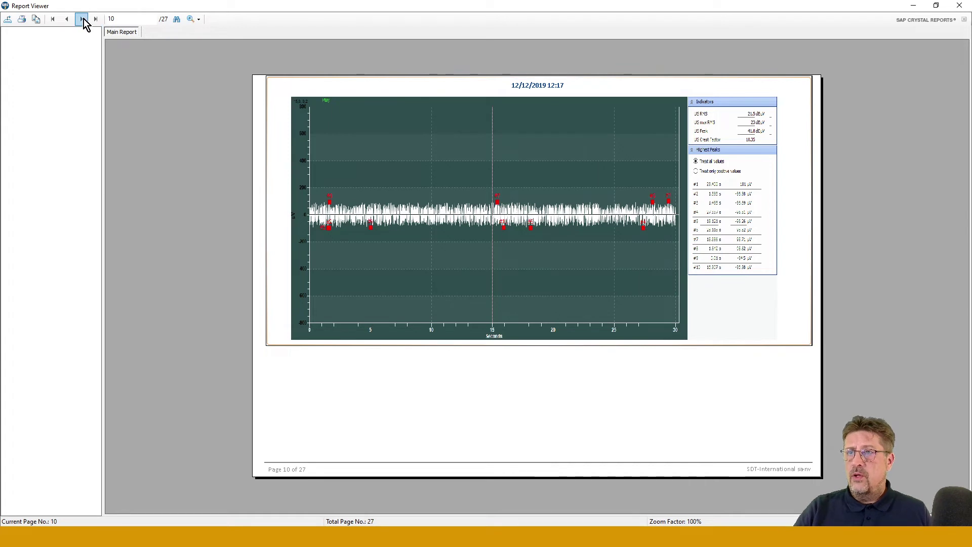
pyautogui.click(82, 19)
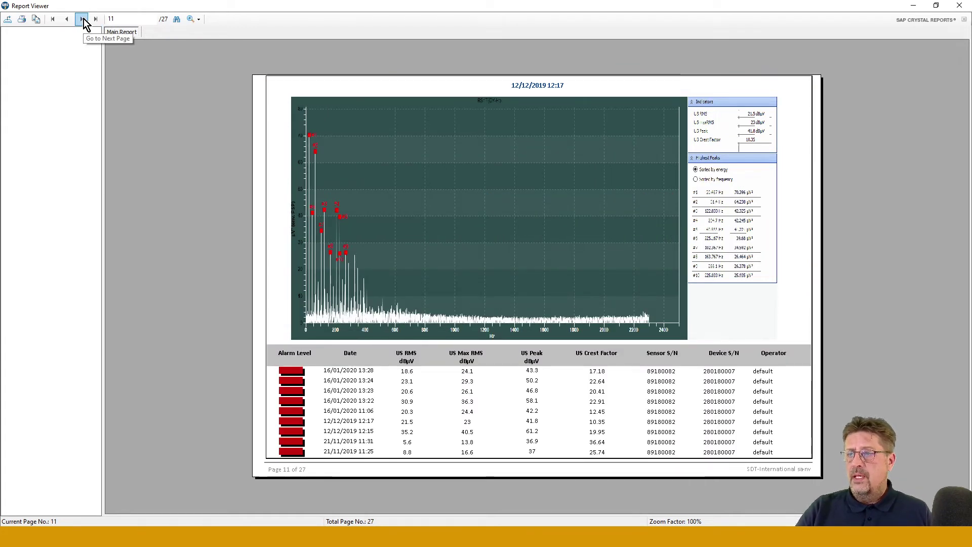
pyautogui.click(82, 19)
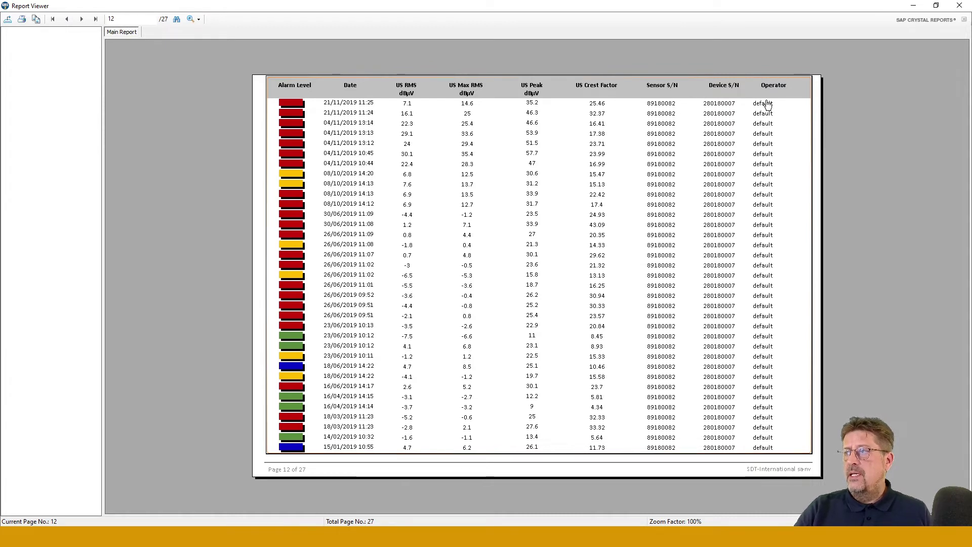
pyautogui.click(82, 20)
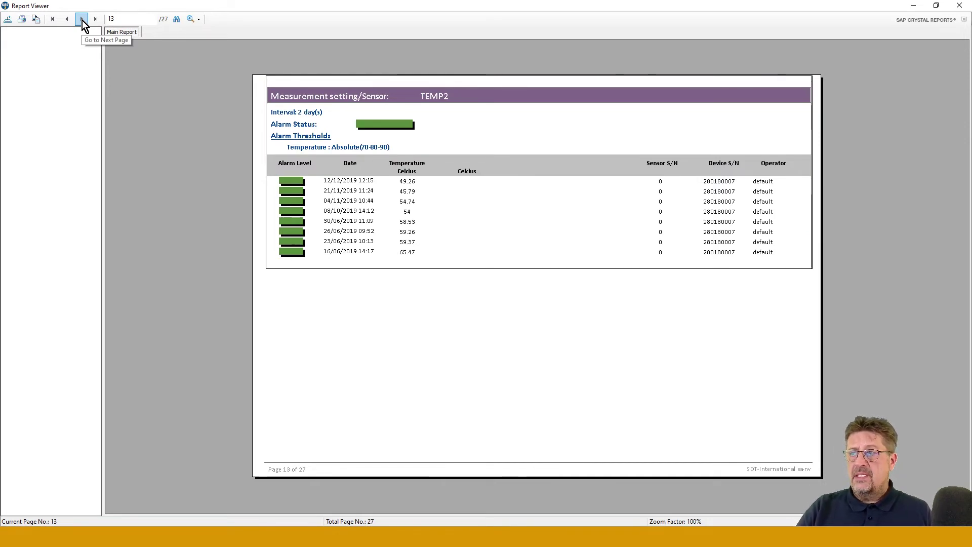
# - Read the report pages for Conveyor drive, E1 Motor and E1 NDS, including E1 NDS's measurement settings and lube consumption chart
pyautogui.click(82, 20)
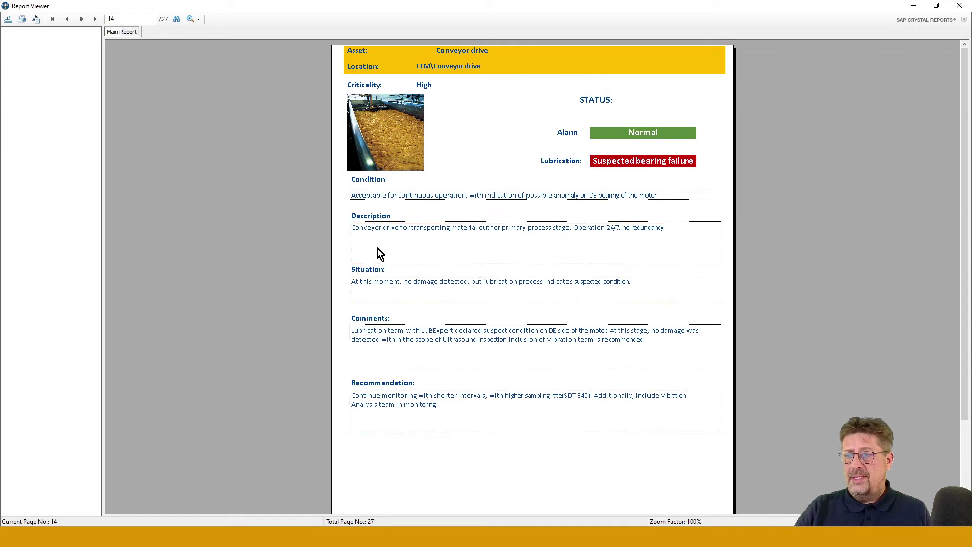
pyautogui.click(83, 21)
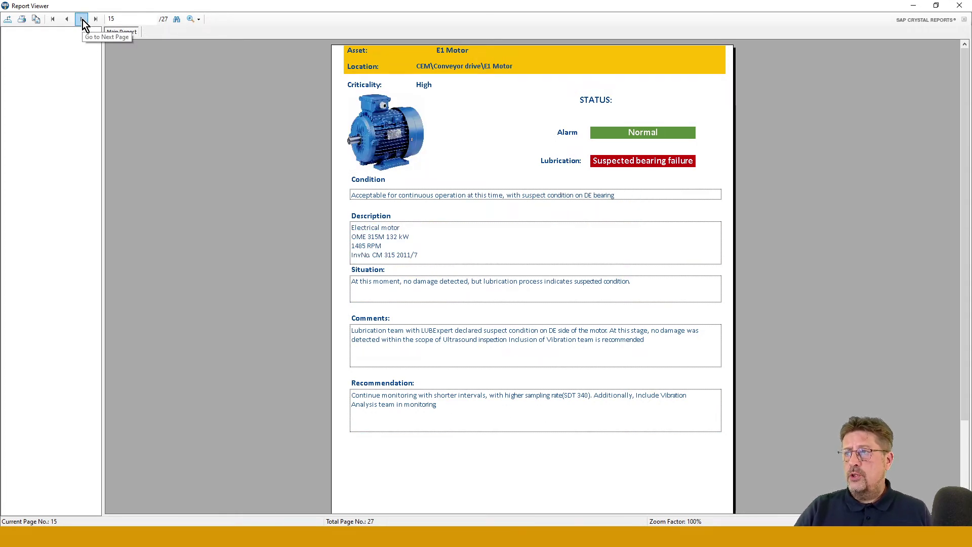
pyautogui.click(82, 19)
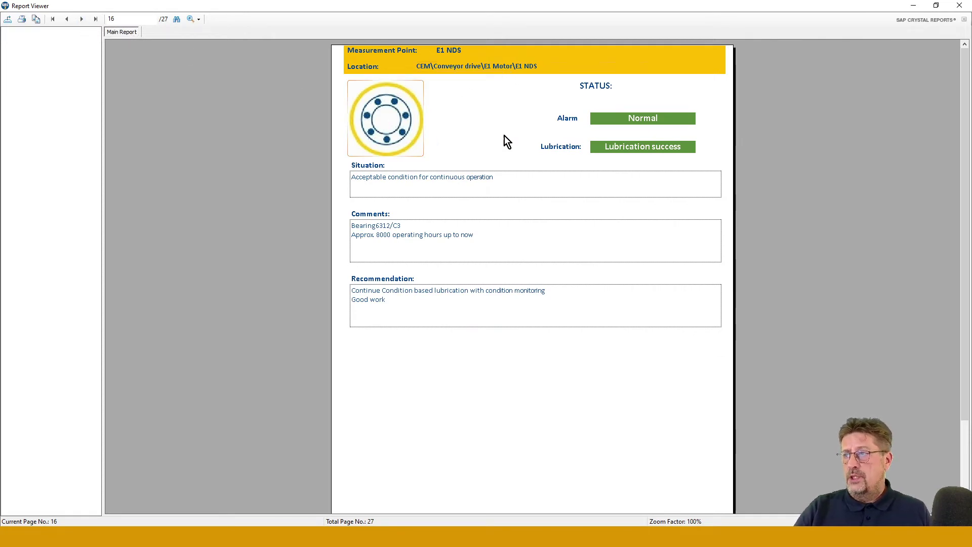
pyautogui.click(82, 19)
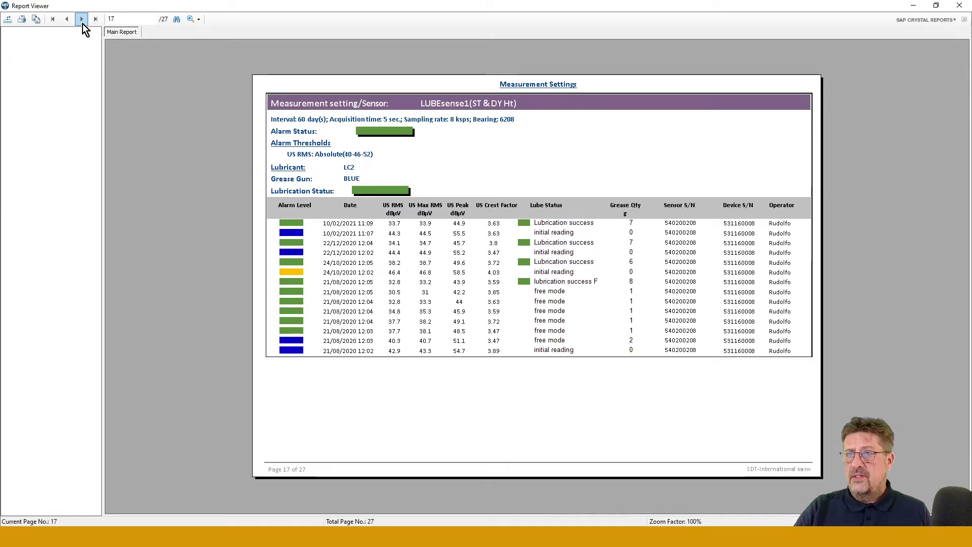
pyautogui.click(81, 20)
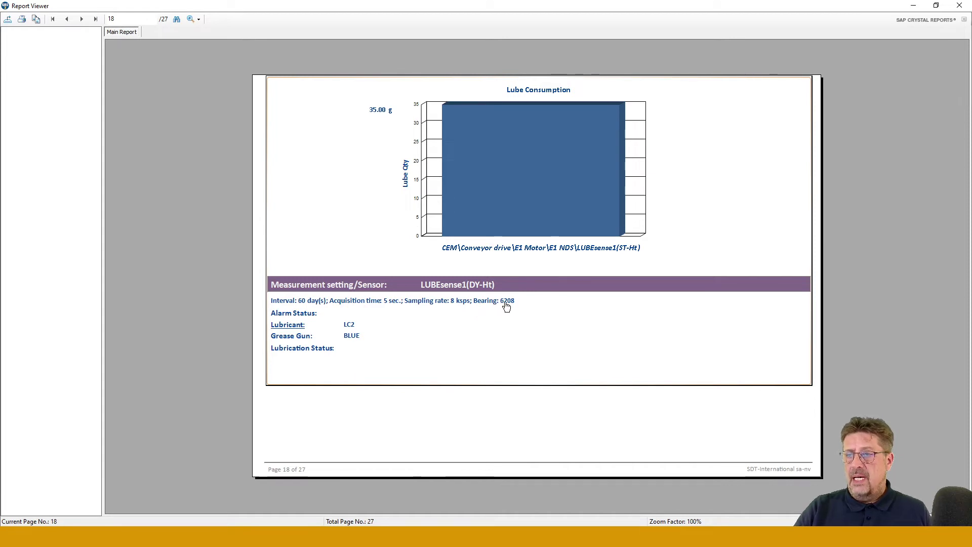
# - Read the E2 DS report pages, covering its measurement settings, trend graph, time signals, lubrication pie chart and lube consumption, through to the report's end
pyautogui.click(81, 19)
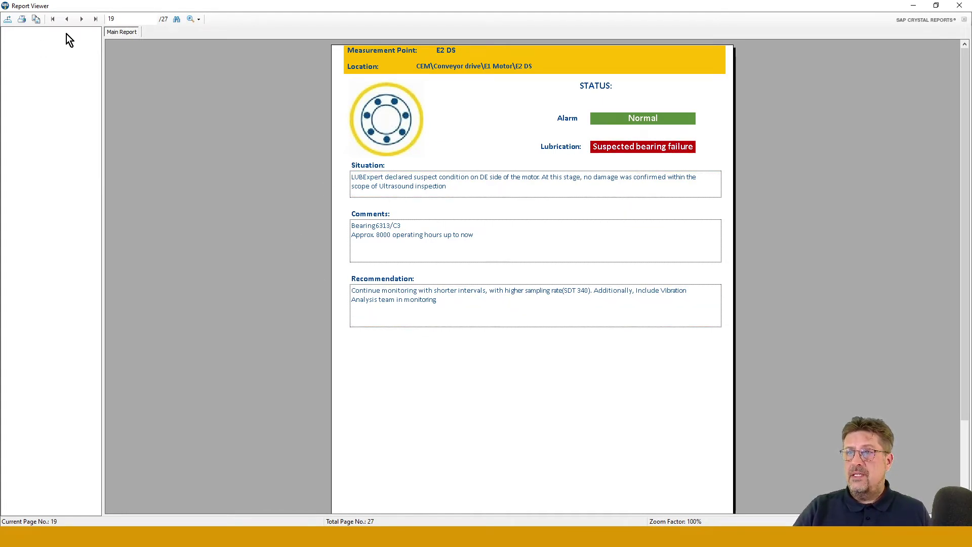
pyautogui.click(82, 19)
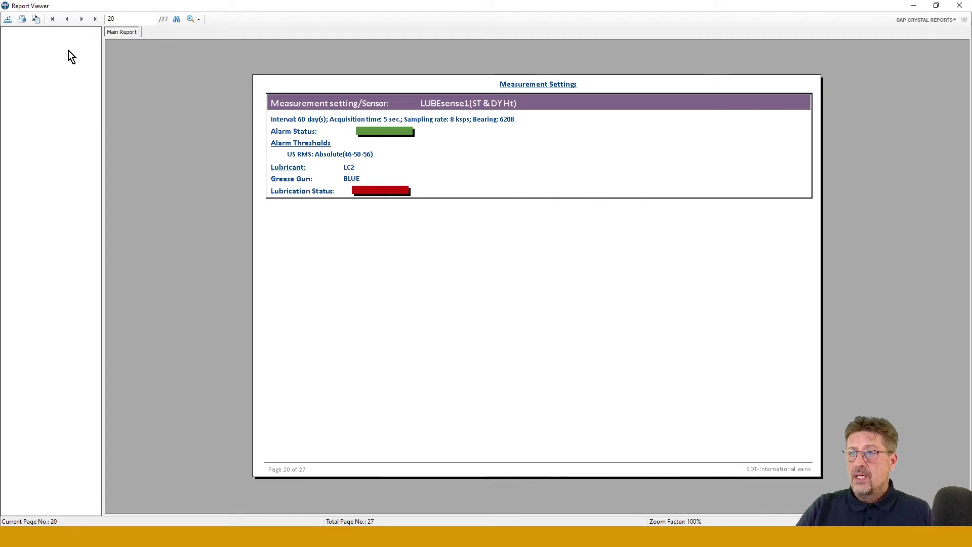
pyautogui.click(81, 19)
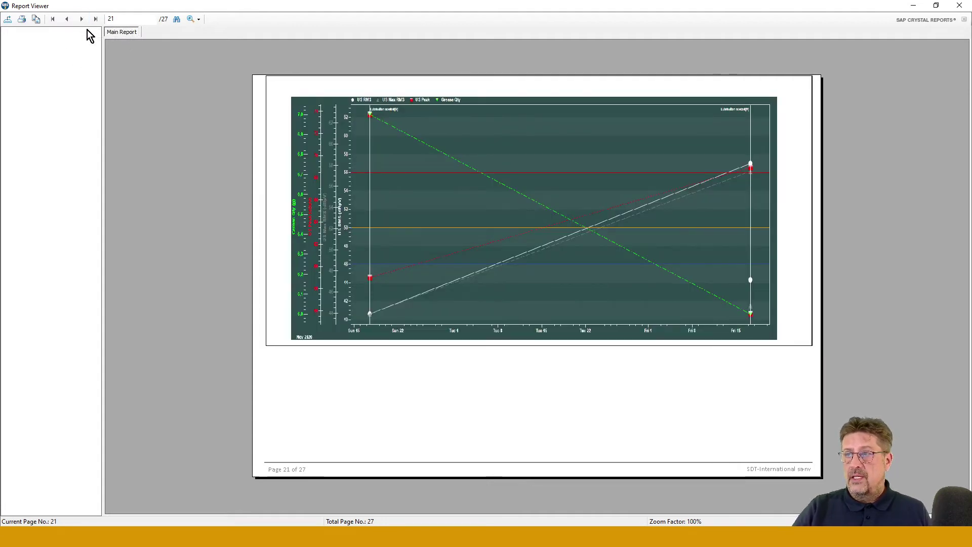
pyautogui.click(81, 19)
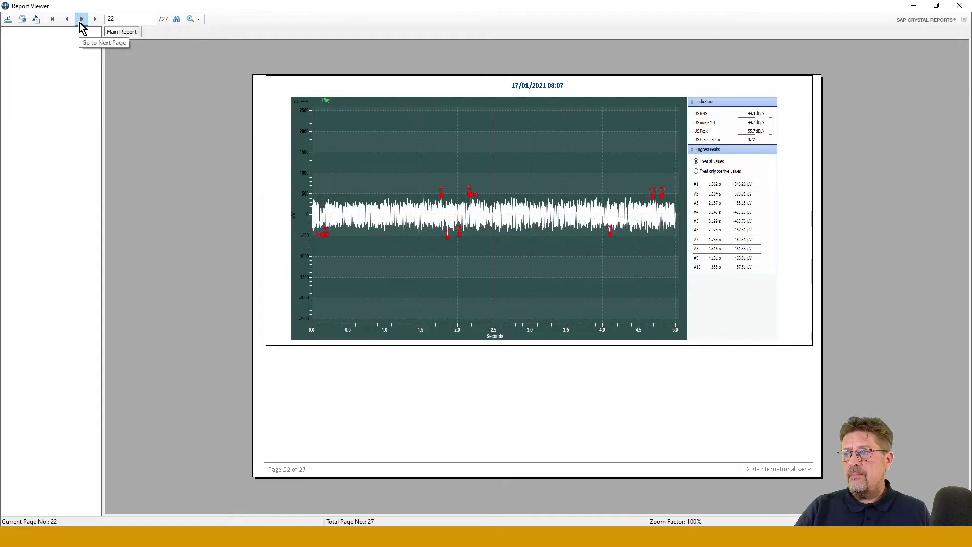
pyautogui.click(81, 19)
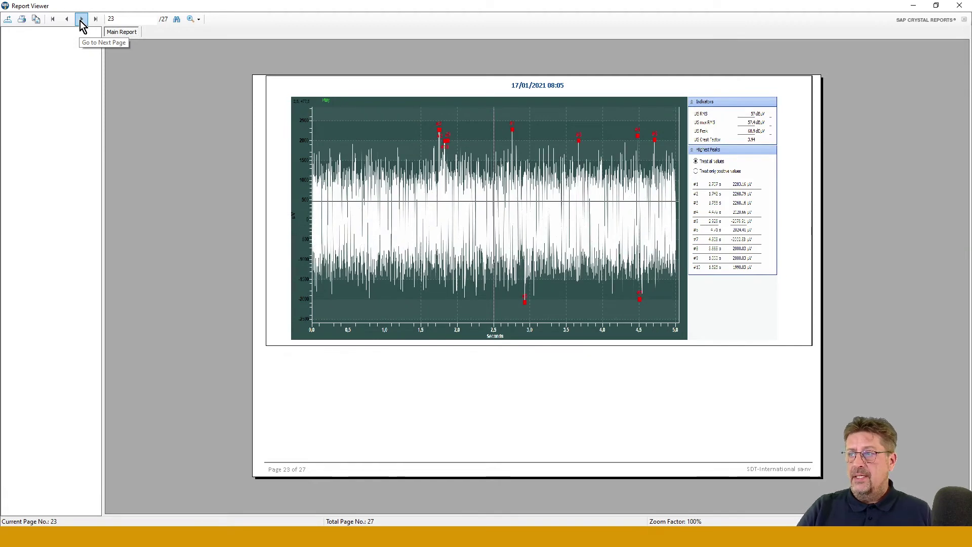
pyautogui.click(81, 20)
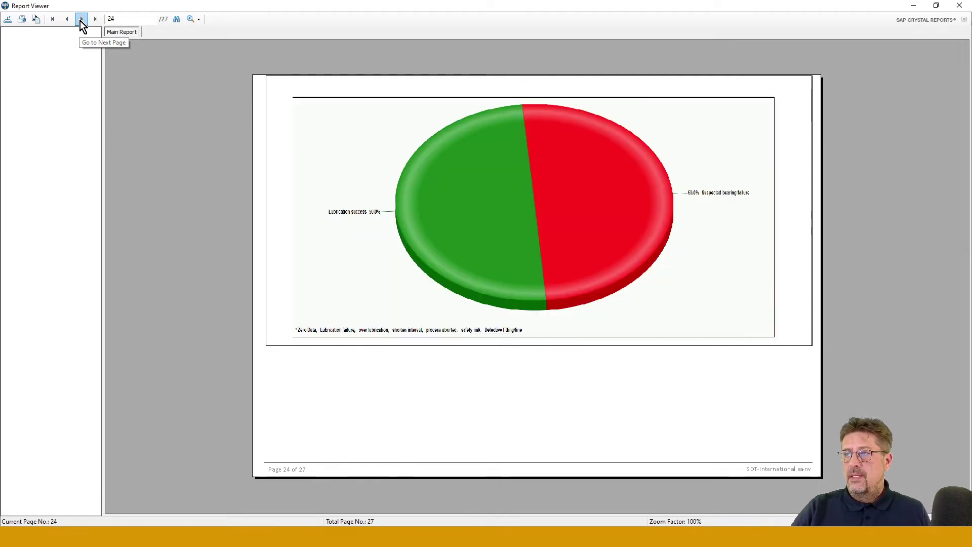
pyautogui.click(81, 19)
pyautogui.click(81, 19)
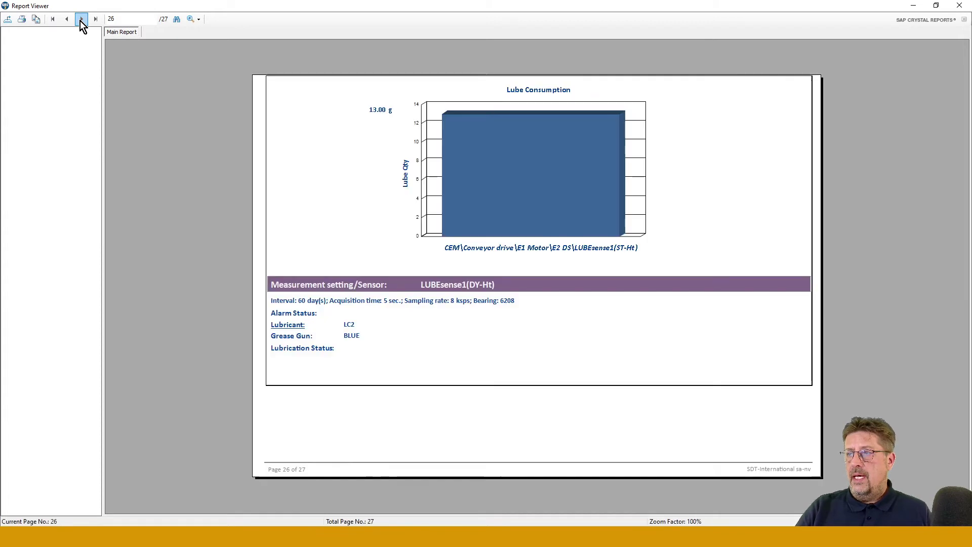
pyautogui.scroll(-5, 435, 253)
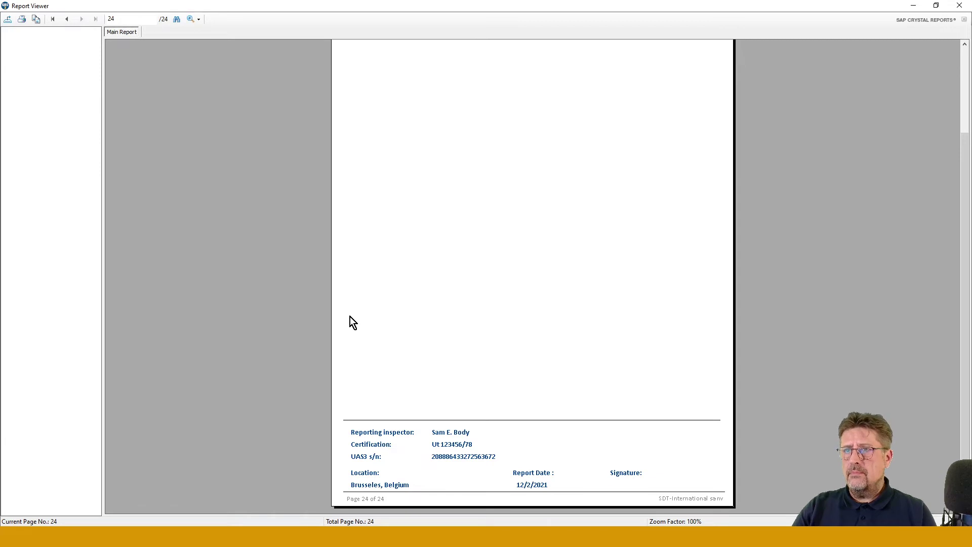
# - View the report's print options without printing, and export the report as the PDF file r1 into the 1A Machines folder
pyautogui.click(21, 19)
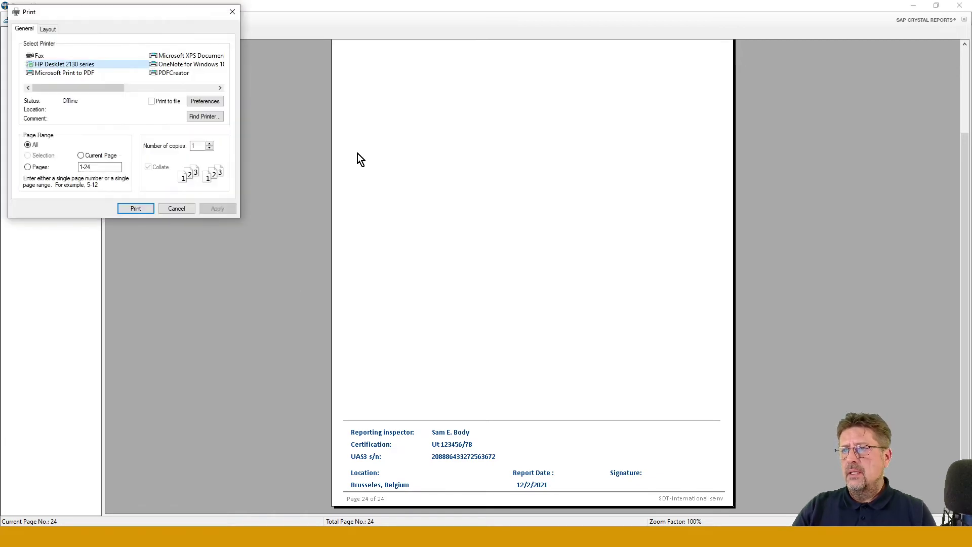
pyautogui.click(231, 13)
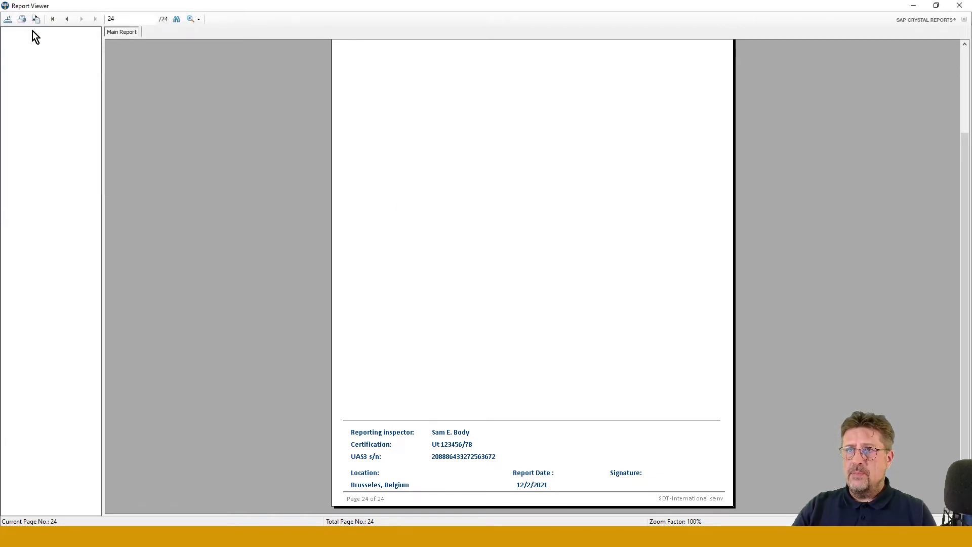
pyautogui.click(7, 20)
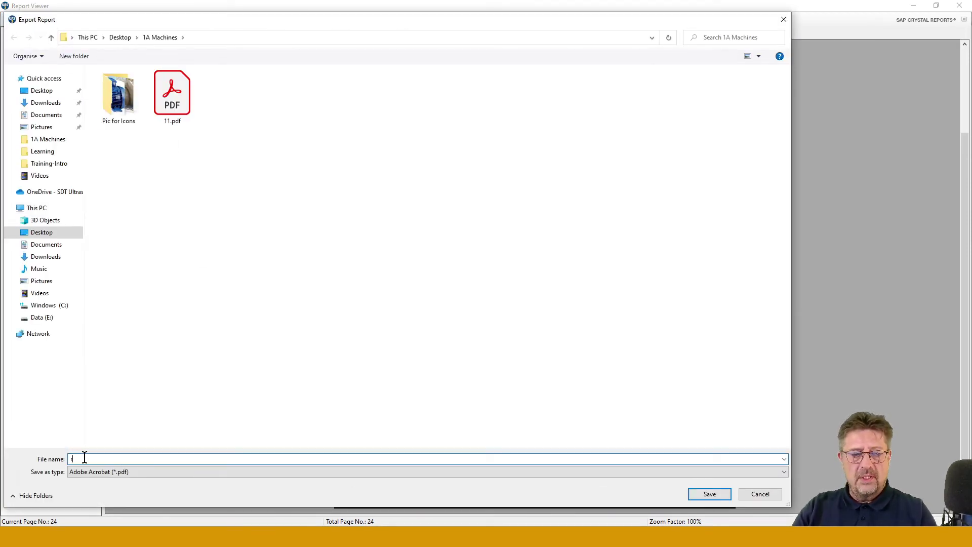
pyautogui.click(710, 494)
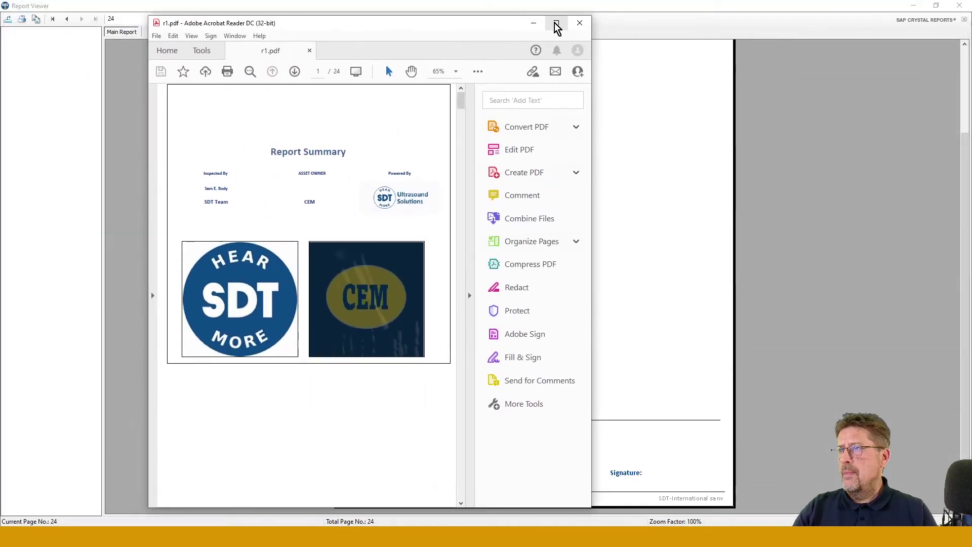
# - Read the summary and Asset Condition pages for CEM and Mill in r1.pdf, maximized in Adobe Acrobat Reader
pyautogui.click(556, 25)
pyautogui.click(851, 298)
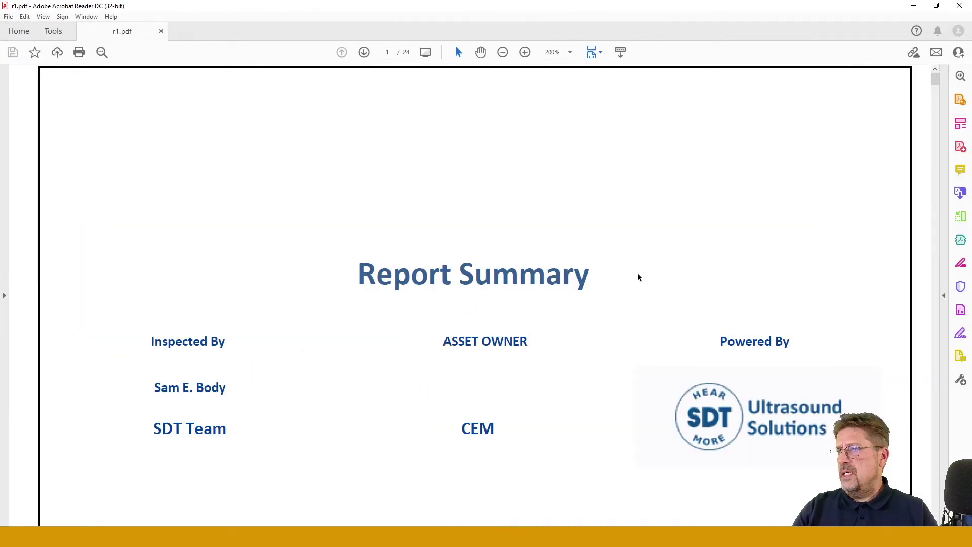
pyautogui.scroll(-5, 638, 277)
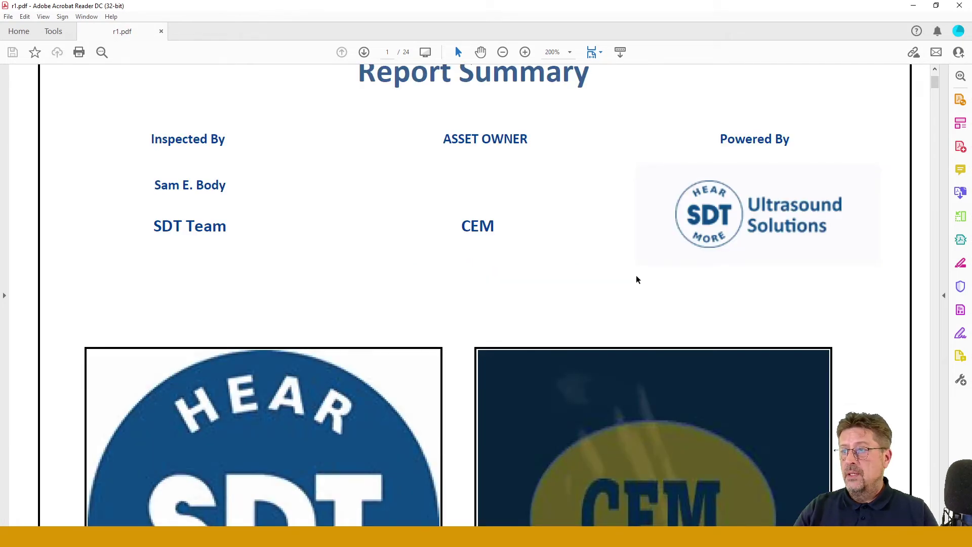
pyautogui.scroll(-12, 636, 275)
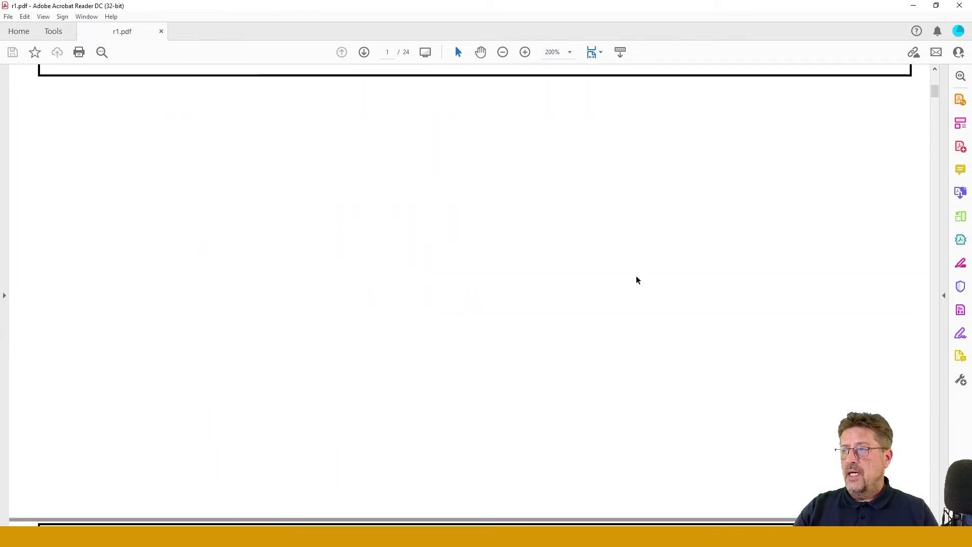
pyautogui.scroll(-3, 637, 281)
pyautogui.scroll(-10, 637, 281)
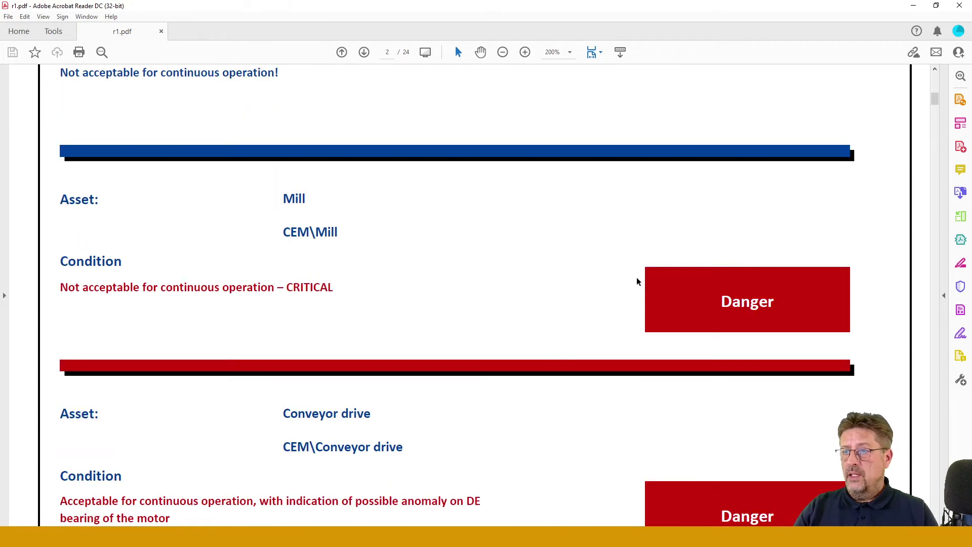
pyautogui.scroll(-10, 640, 282)
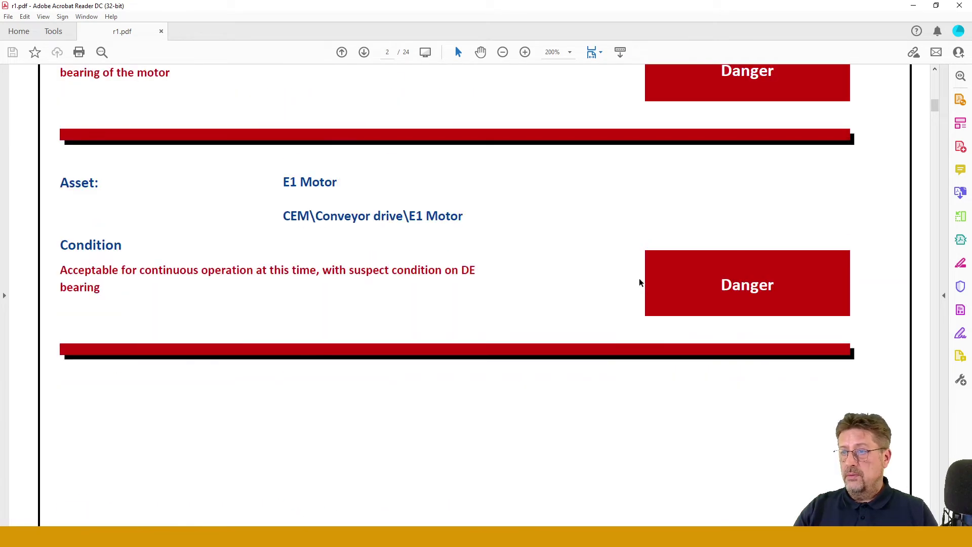
pyautogui.scroll(-10, 641, 287)
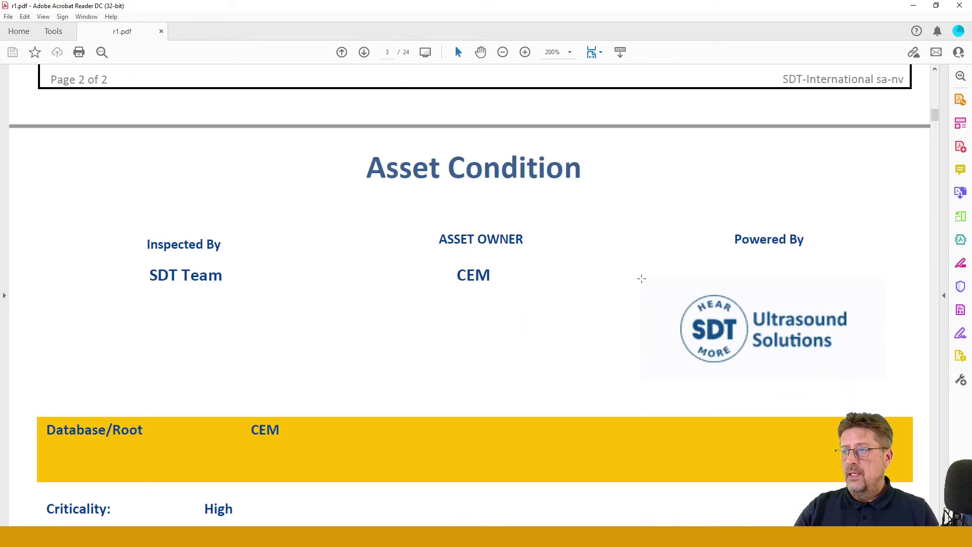
pyautogui.scroll(-10, 644, 281)
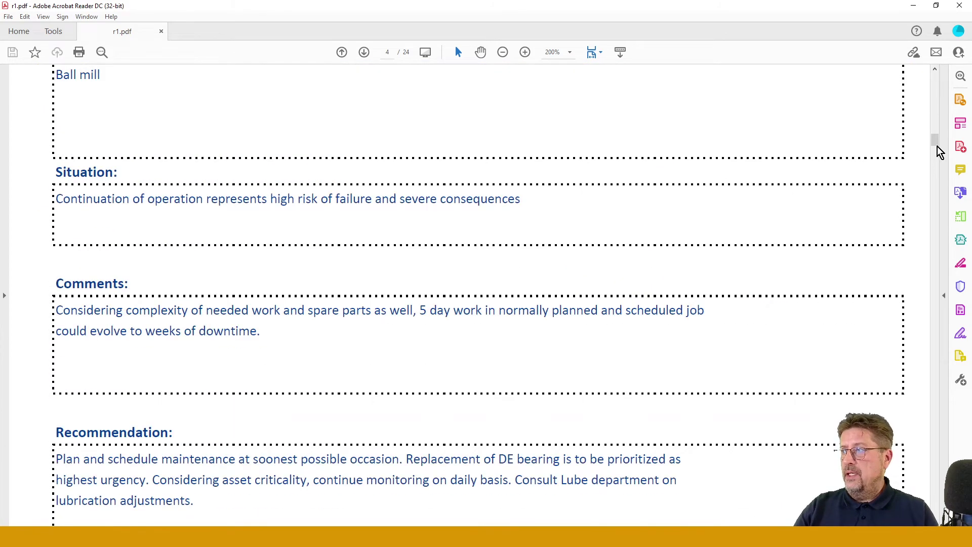
# - Examine Mill Bearing DE's trend graph, time signal and 16/01/2020 13:22 spectrum in r1.pdf, and close the PDF
pyautogui.moveTo(937, 143); pyautogui.dragTo(943, 195)
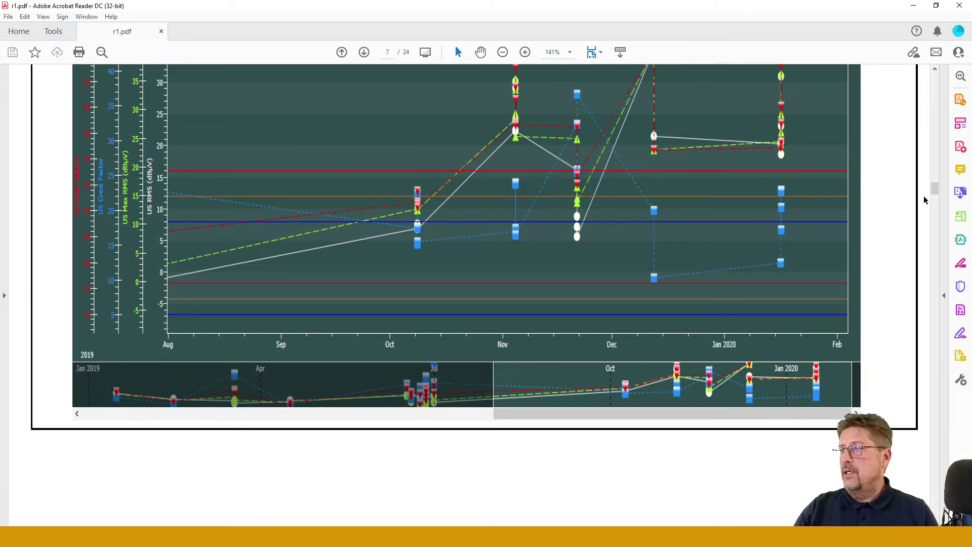
pyautogui.moveTo(935, 191); pyautogui.dragTo(935, 207)
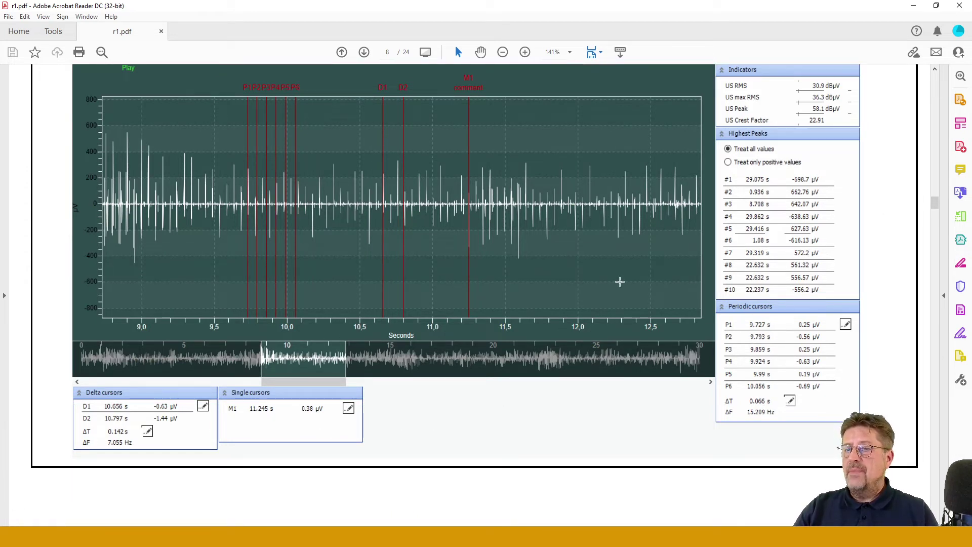
pyautogui.moveTo(935, 206); pyautogui.dragTo(935, 224)
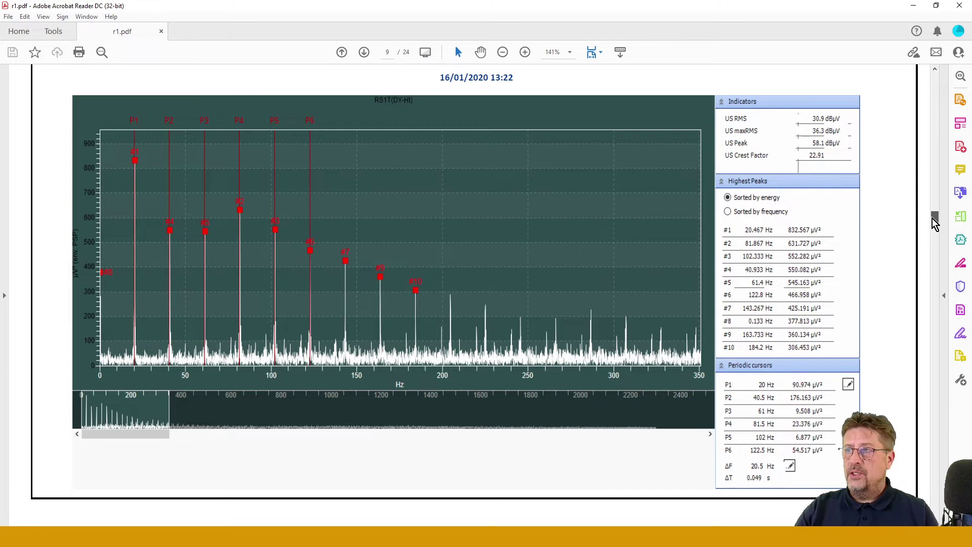
pyautogui.moveTo(935, 223); pyautogui.dragTo(935, 206)
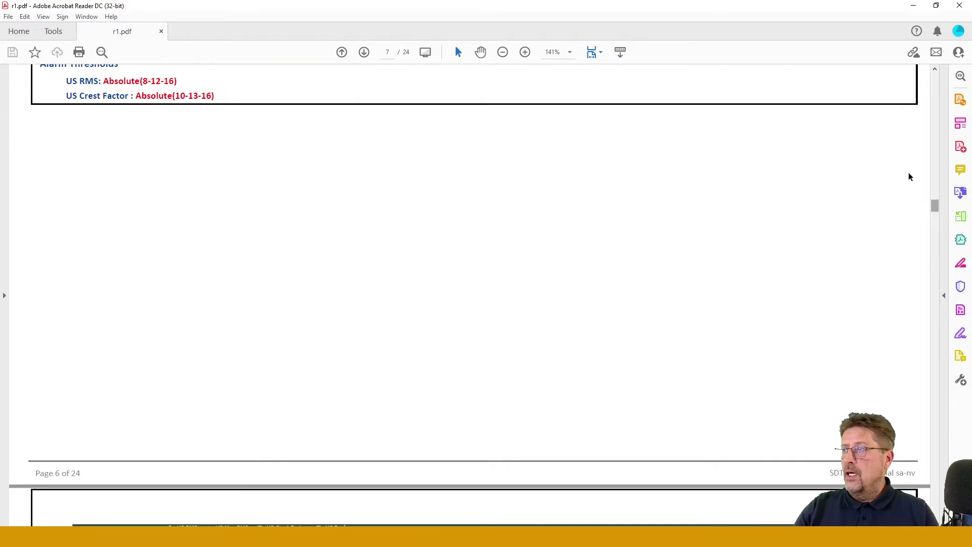
pyautogui.click(959, 5)
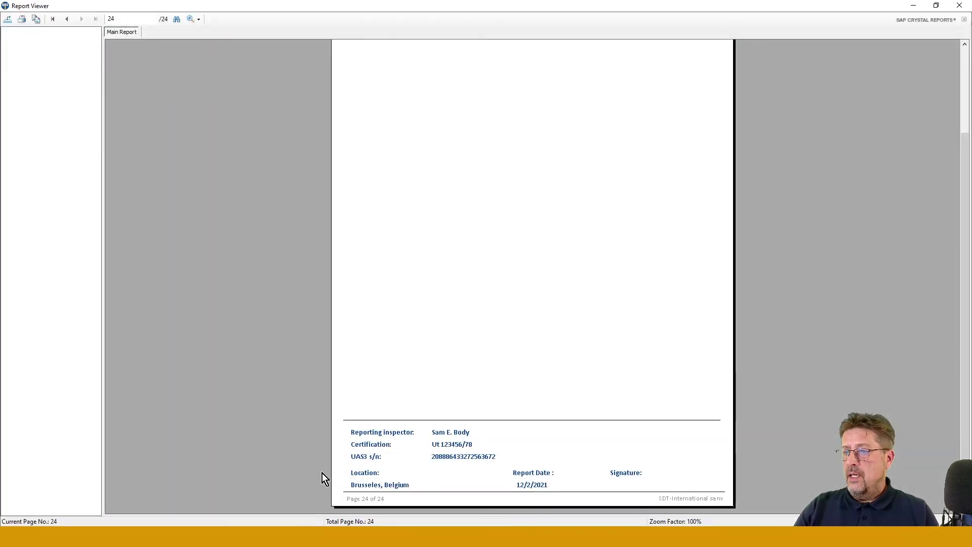
# - View the file formats offered for exporting the report, and leave the export without saving
pyautogui.click(8, 19)
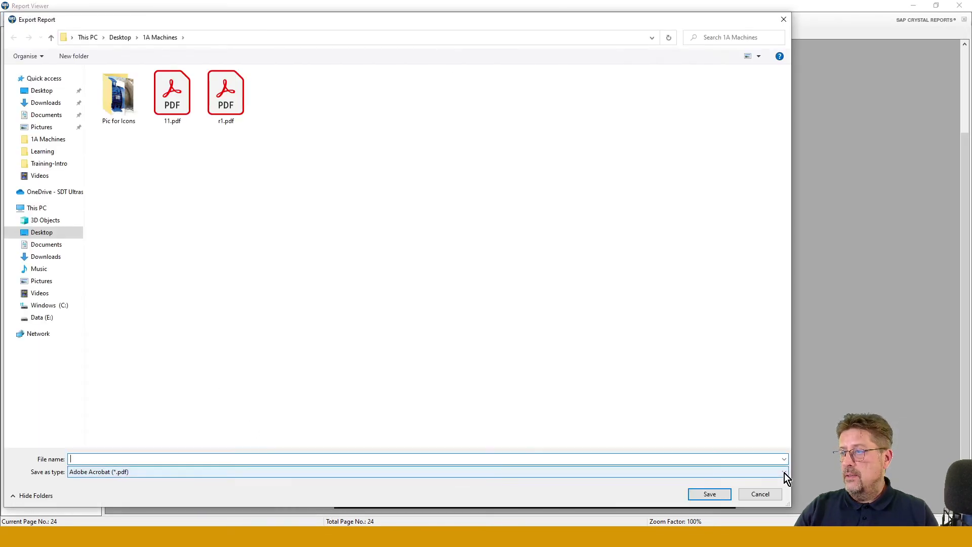
pyautogui.click(785, 473)
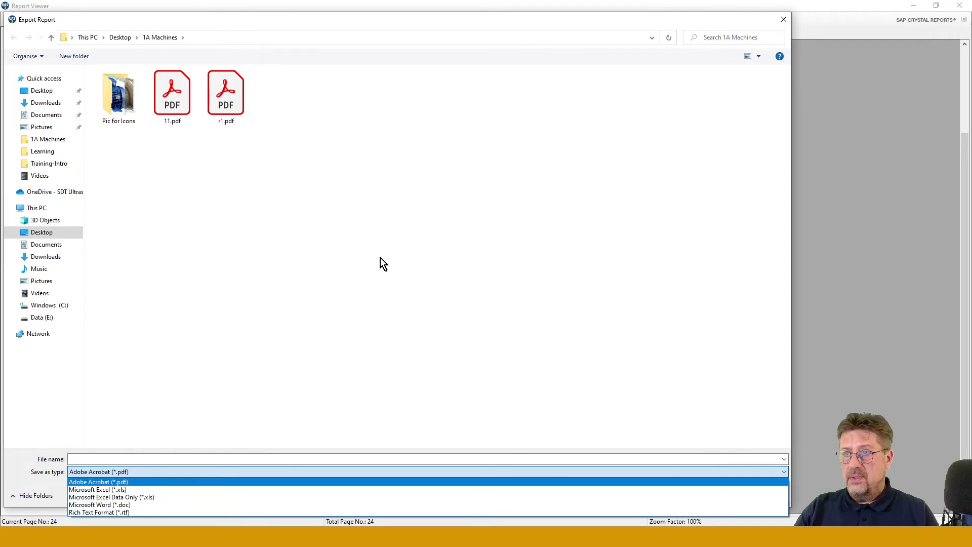
pyautogui.click(785, 21)
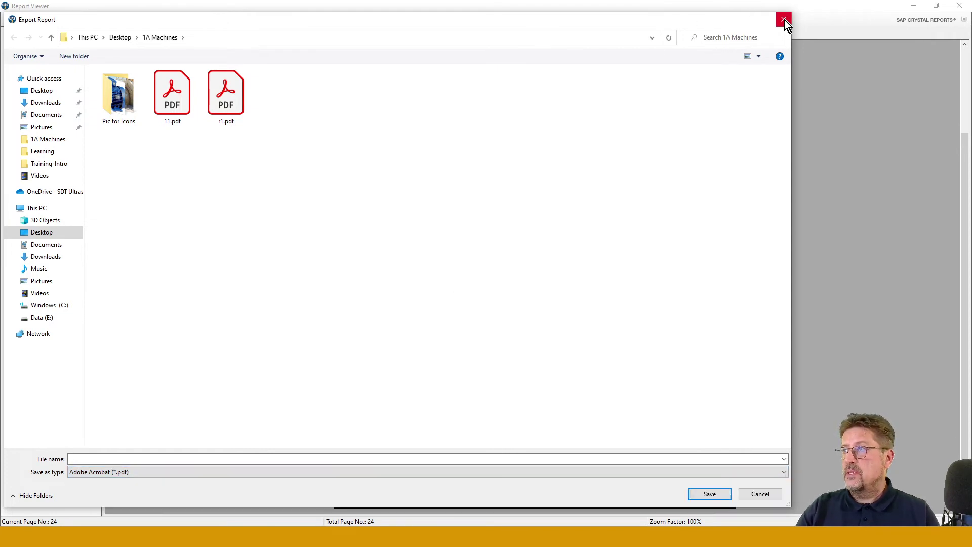
pyautogui.click(785, 20)
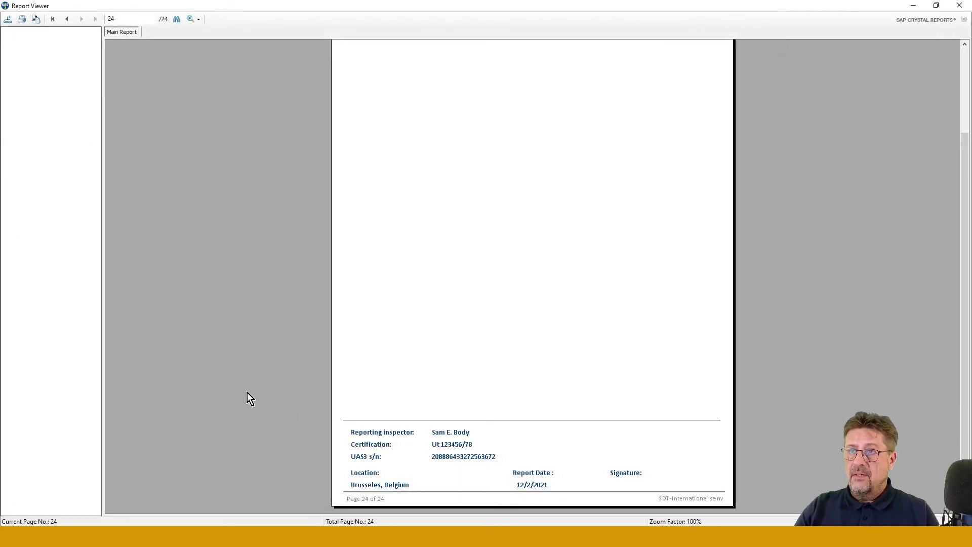
# - Close the report viewer and look over CEM's entries in the Asset Condition report form
pyautogui.click(959, 5)
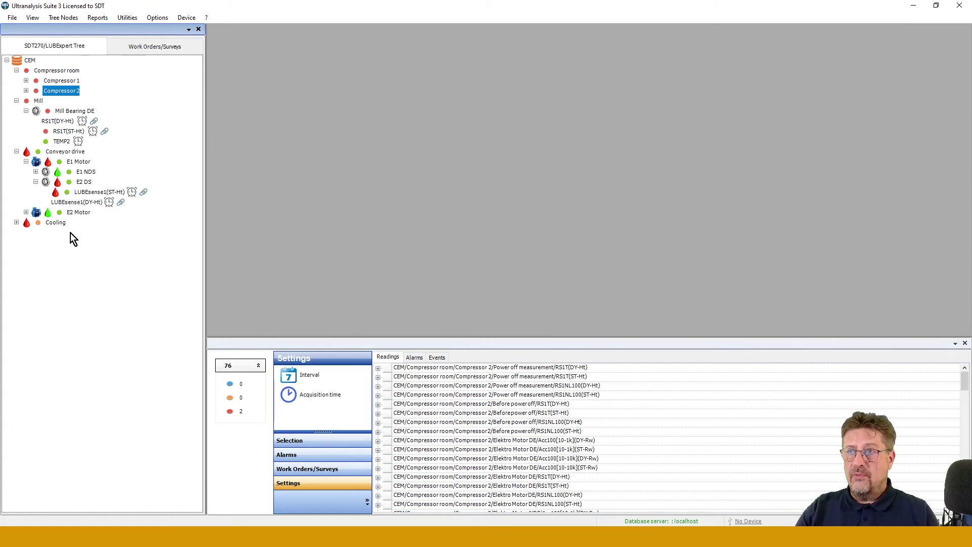
pyautogui.click(98, 17)
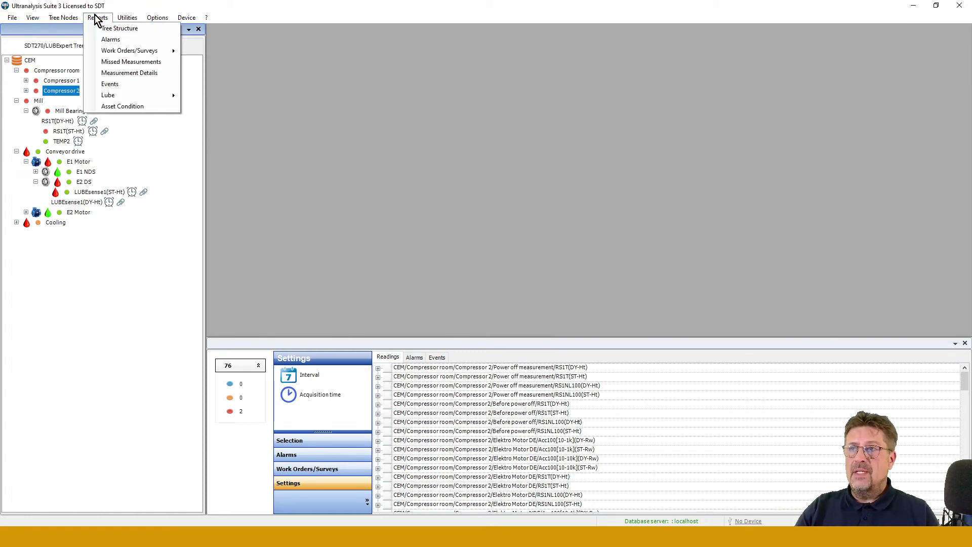
pyautogui.click(114, 105)
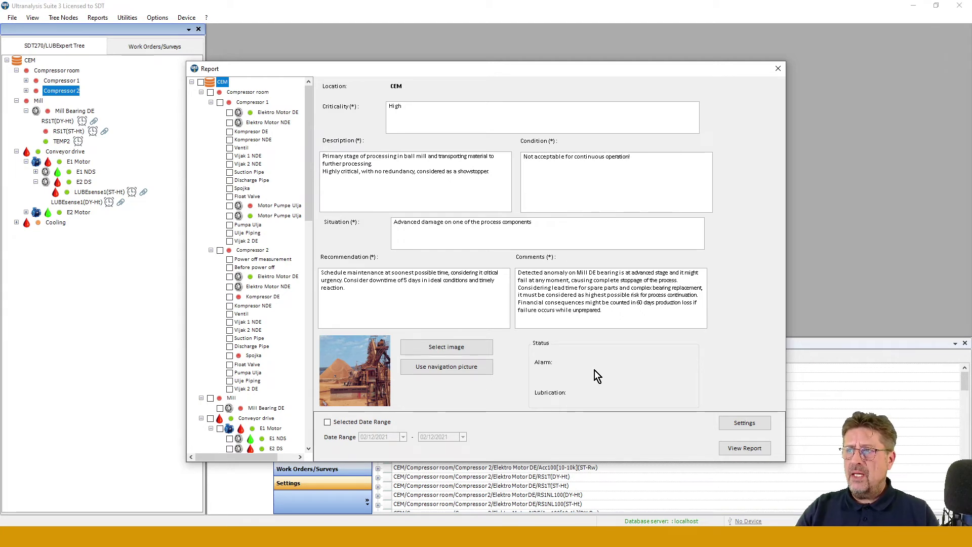
pyautogui.click(780, 69)
# - View the interval and acquisition time in the measurement settings of Mill Bearing DE's RS1T(ST-Ht), leaving them unsaved
pyautogui.moveTo(119, 203)
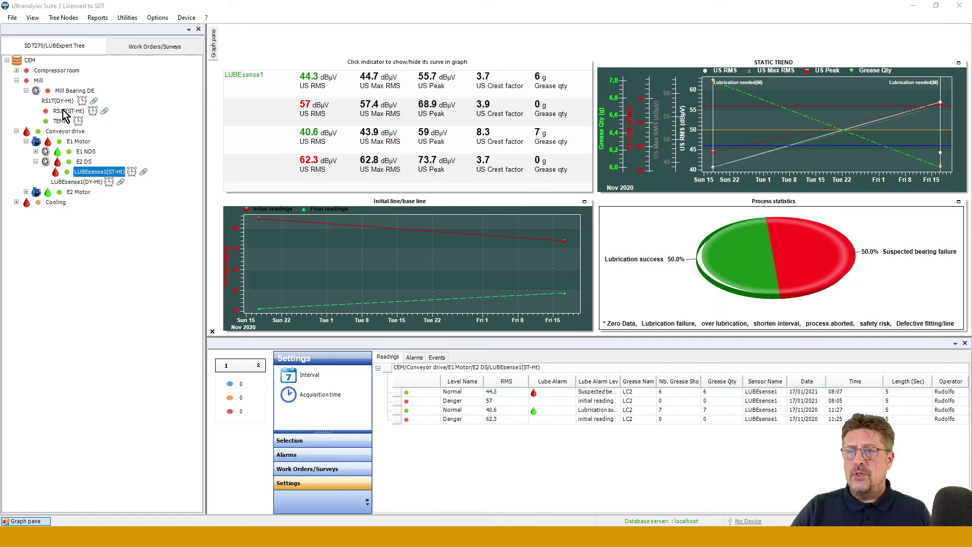
pyautogui.rightClick(63, 111)
pyautogui.click(86, 141)
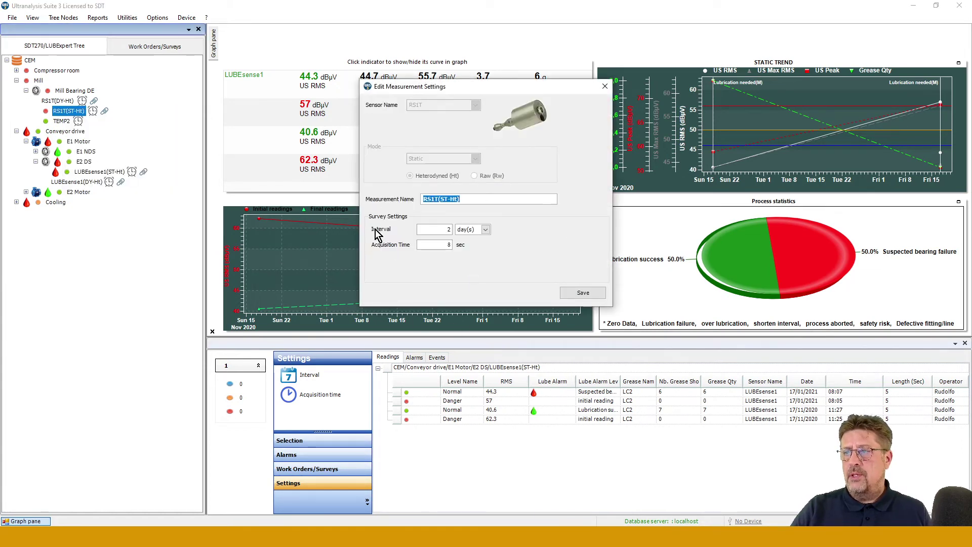
pyautogui.click(604, 88)
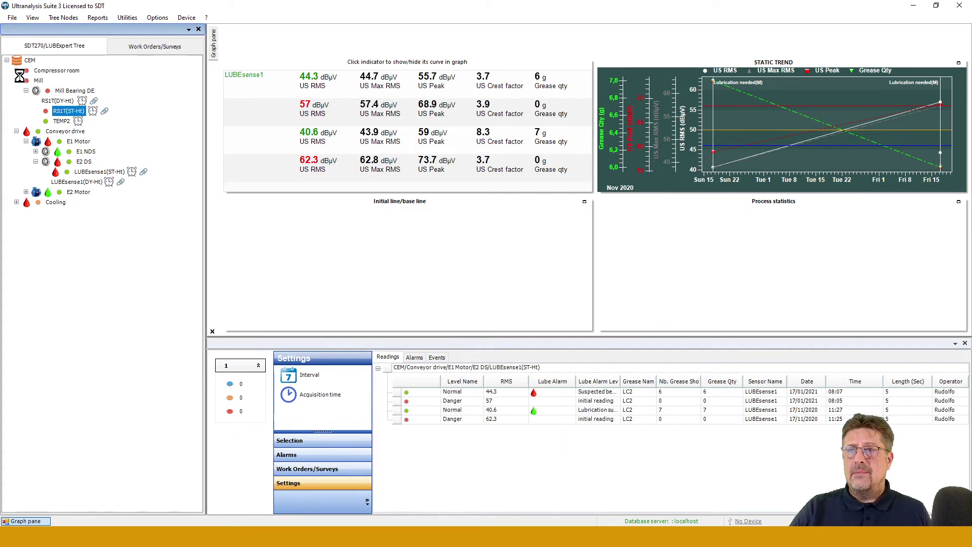
# - Open the acquisition time settings for Compressor 2 in the Compressor room and view its available sensors and RS1T measurement points
pyautogui.click(16, 71)
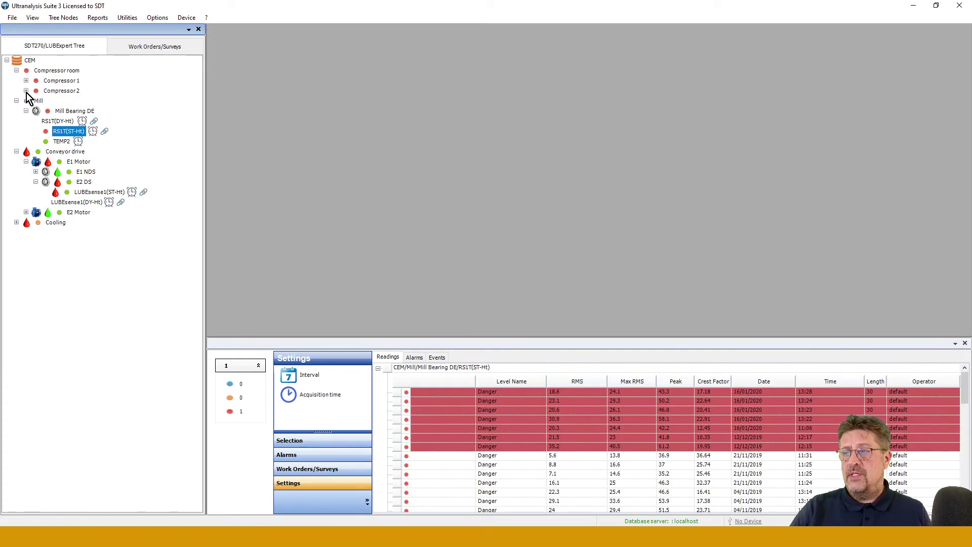
pyautogui.click(51, 90)
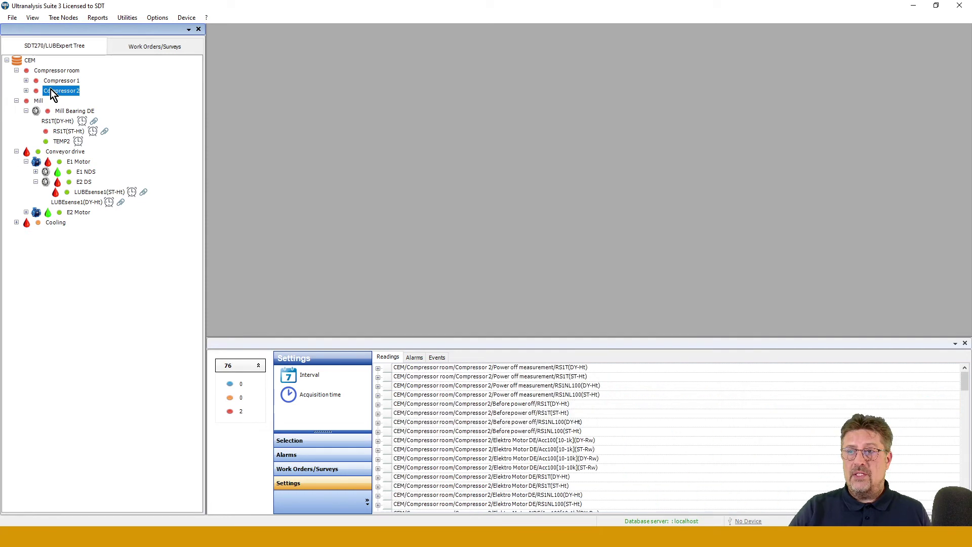
pyautogui.click(313, 398)
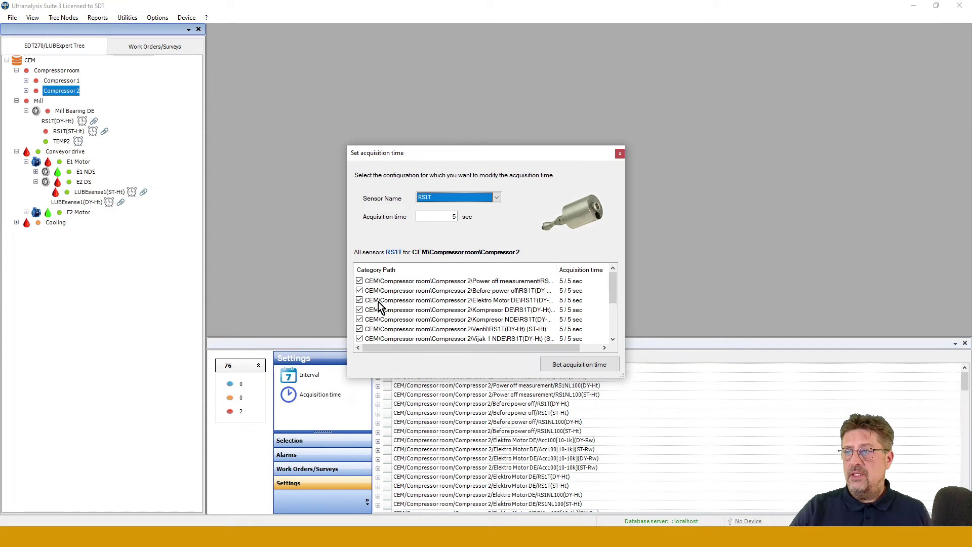
pyautogui.click(496, 198)
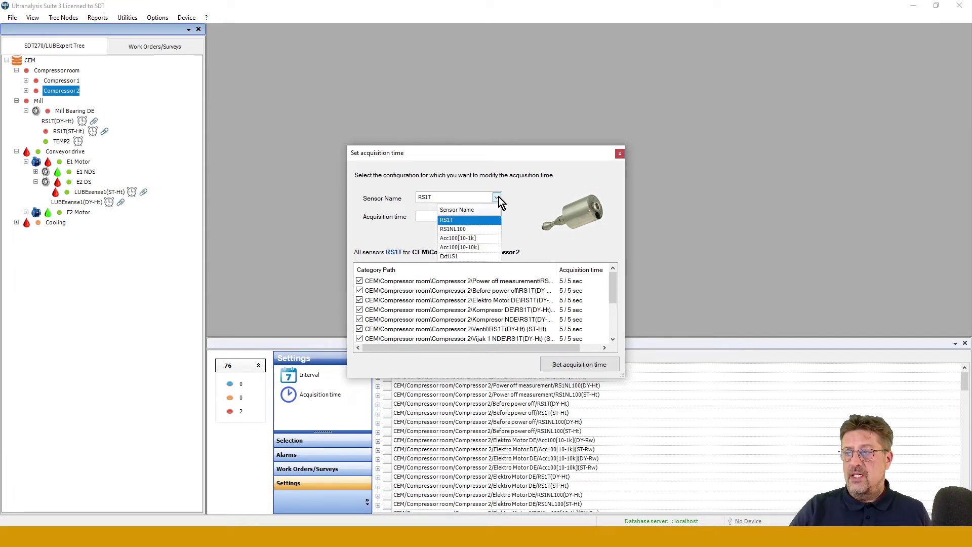
pyautogui.click(497, 199)
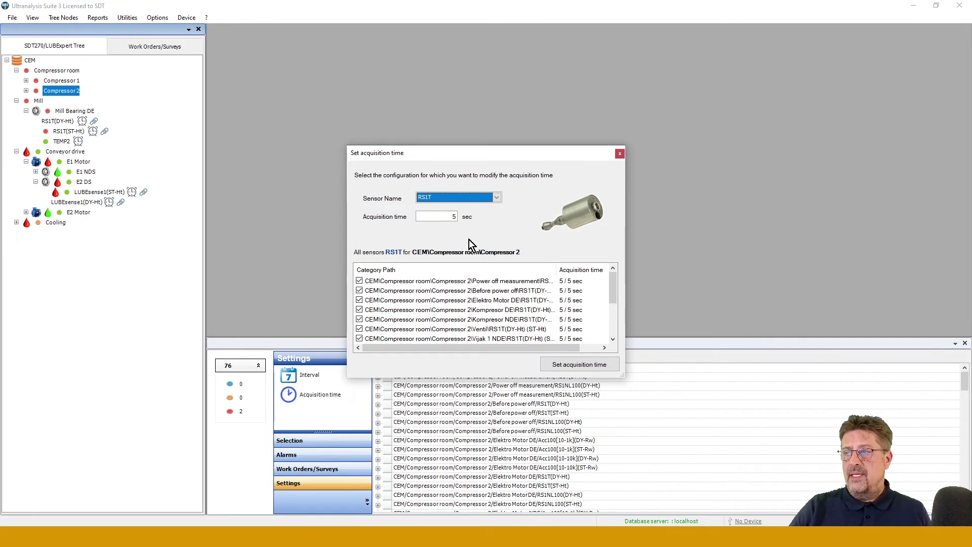
pyautogui.moveTo(613, 283)
pyautogui.mouseDown()
pyautogui.moveTo(610, 319)
pyautogui.moveTo(612, 280)
pyautogui.mouseUp()
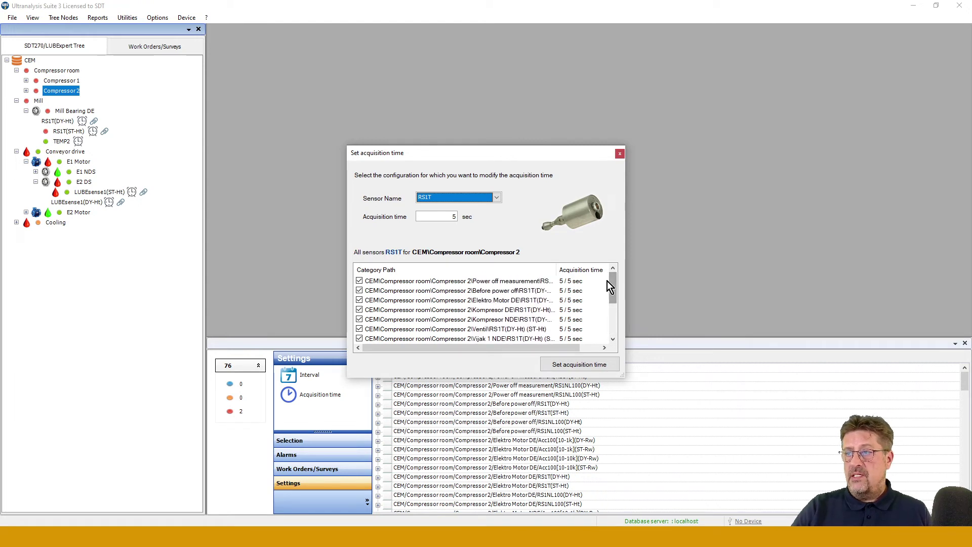
# - Set the acquisition time to 20 sec for all RS1T sensors of Compressor 2 and check the list
pyautogui.click(454, 220)
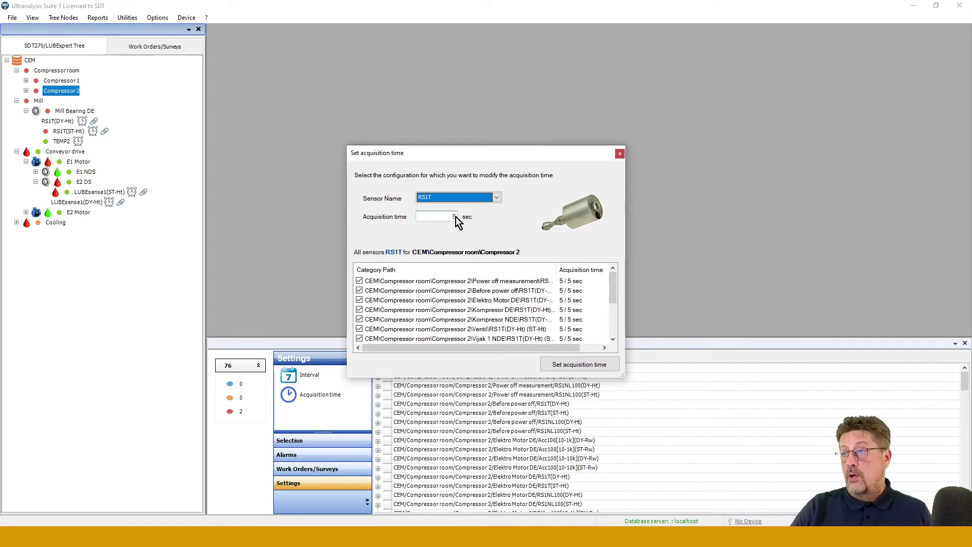
pyautogui.click(454, 217)
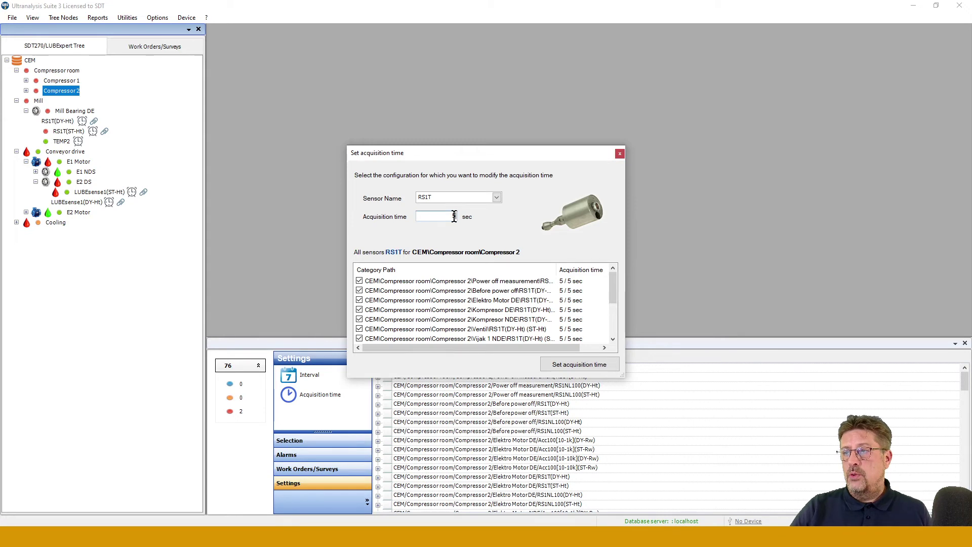
pyautogui.moveTo(454, 216); pyautogui.dragTo(428, 214)
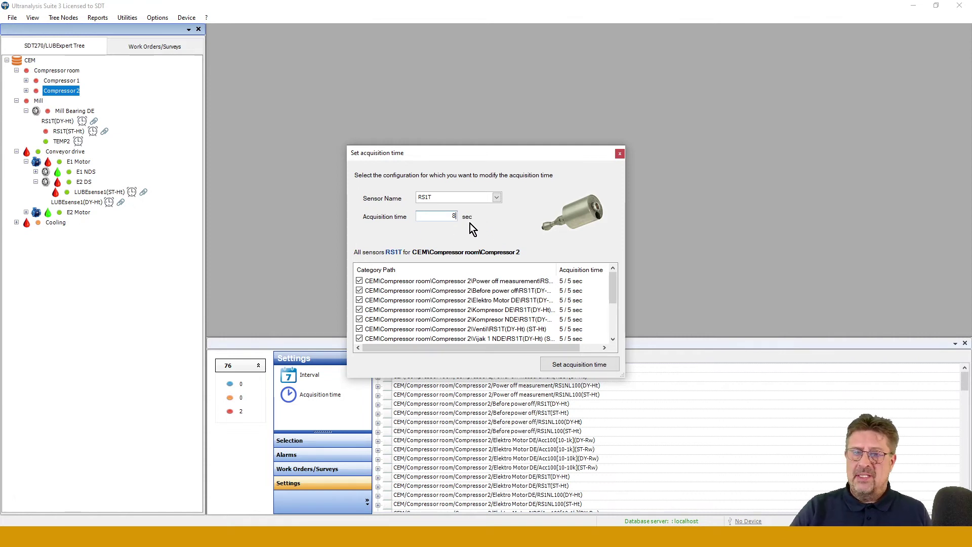
pyautogui.doubleClick(454, 217)
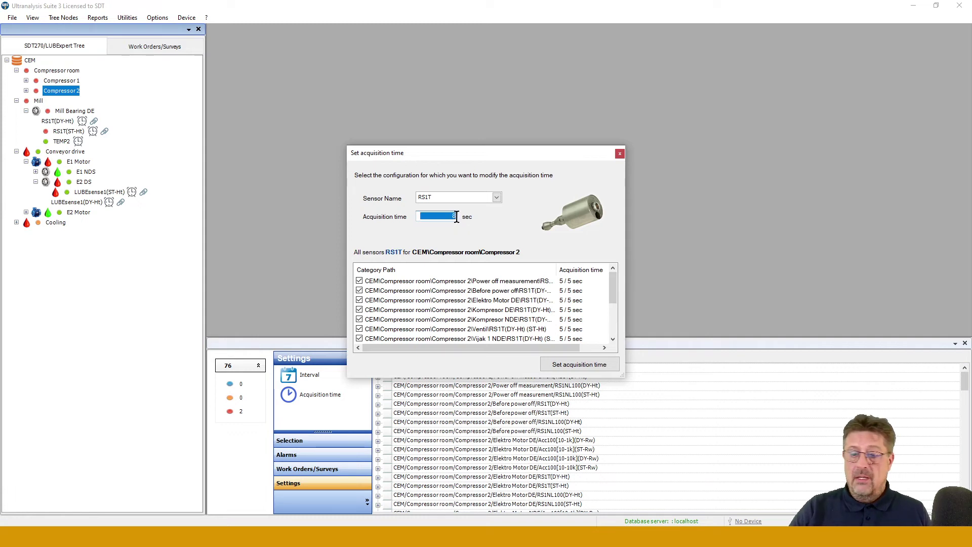
pyautogui.write('20')
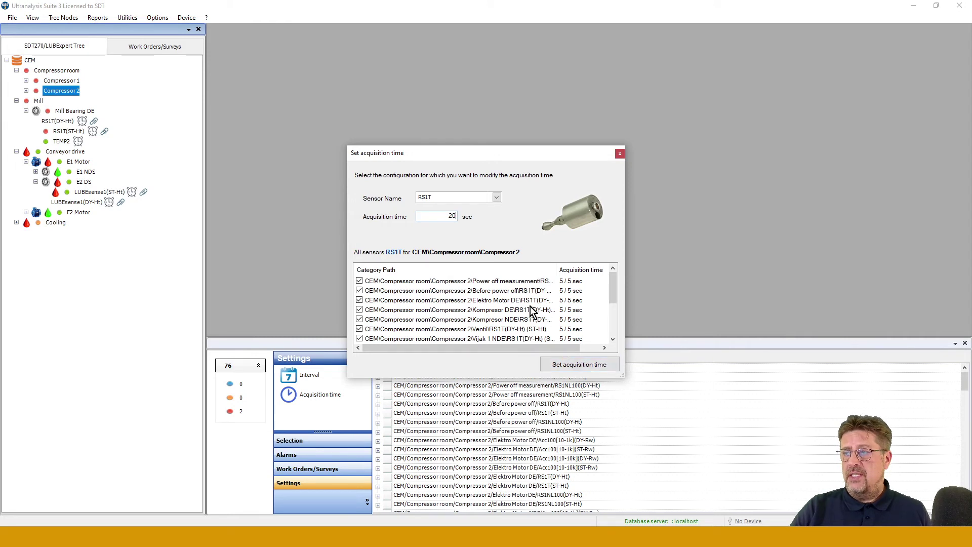
pyautogui.click(583, 366)
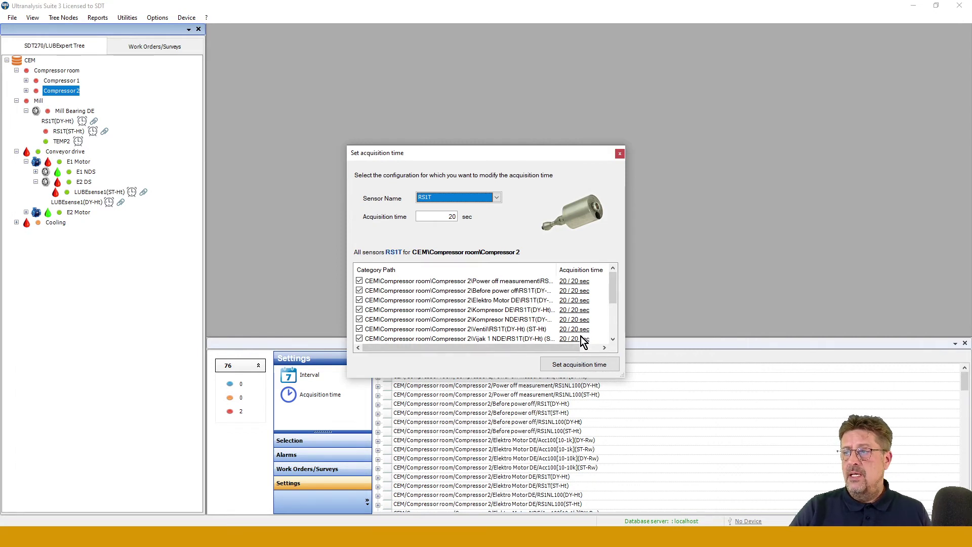
pyautogui.moveTo(614, 287)
pyautogui.mouseDown()
pyautogui.moveTo(614, 326)
pyautogui.moveTo(613, 278)
pyautogui.mouseUp()
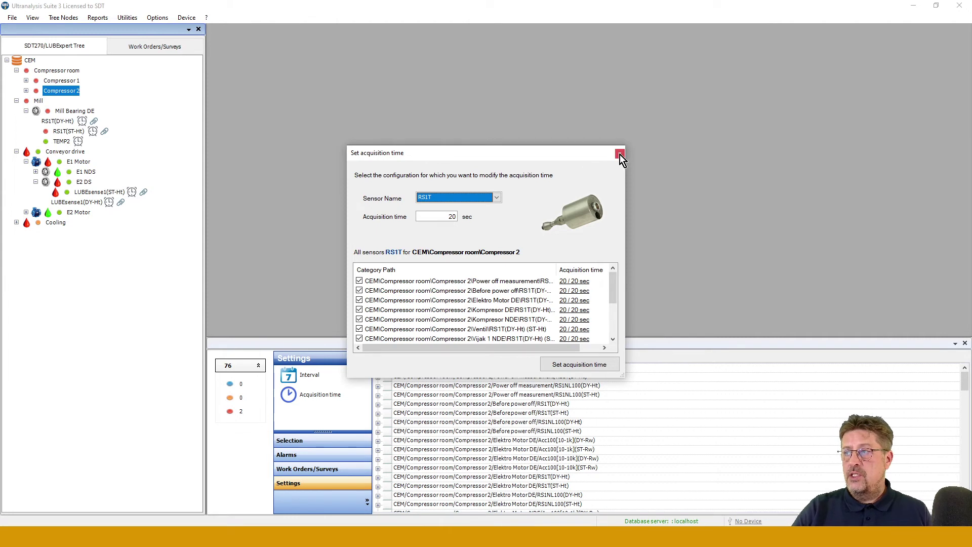
# - Set the acquisition time of all Acc100[10-10k] sensors of Compressor 2 to 10 sec, and close the acquisition time settings
pyautogui.click(498, 197)
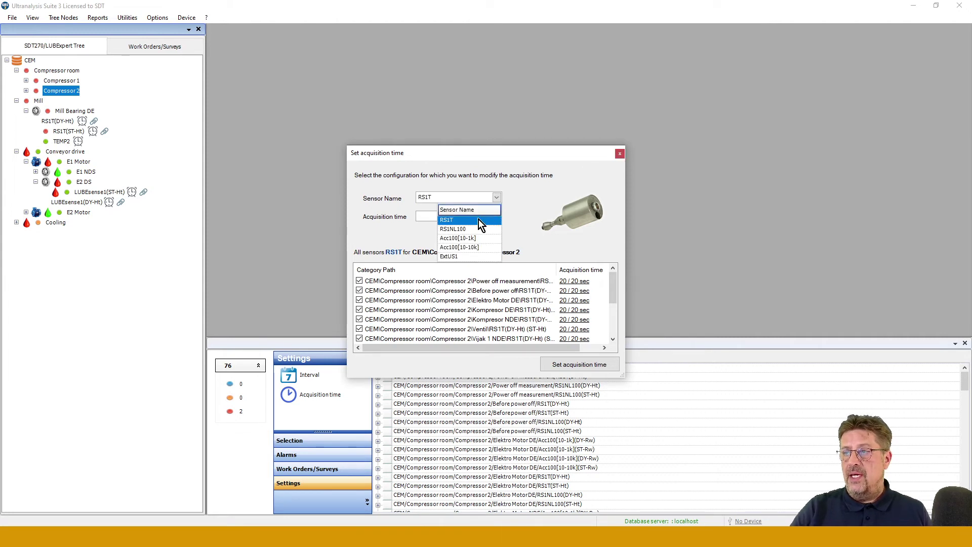
pyautogui.click(461, 247)
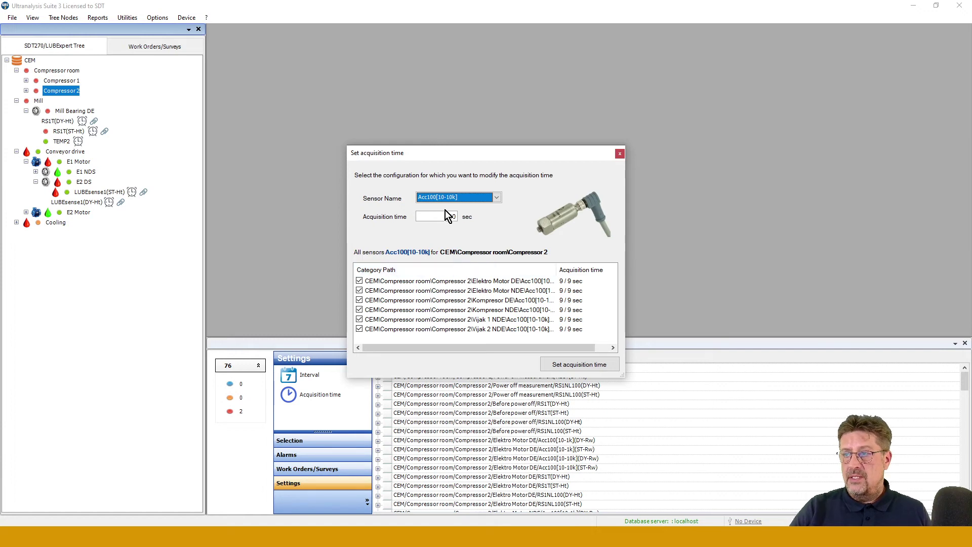
pyautogui.click(563, 364)
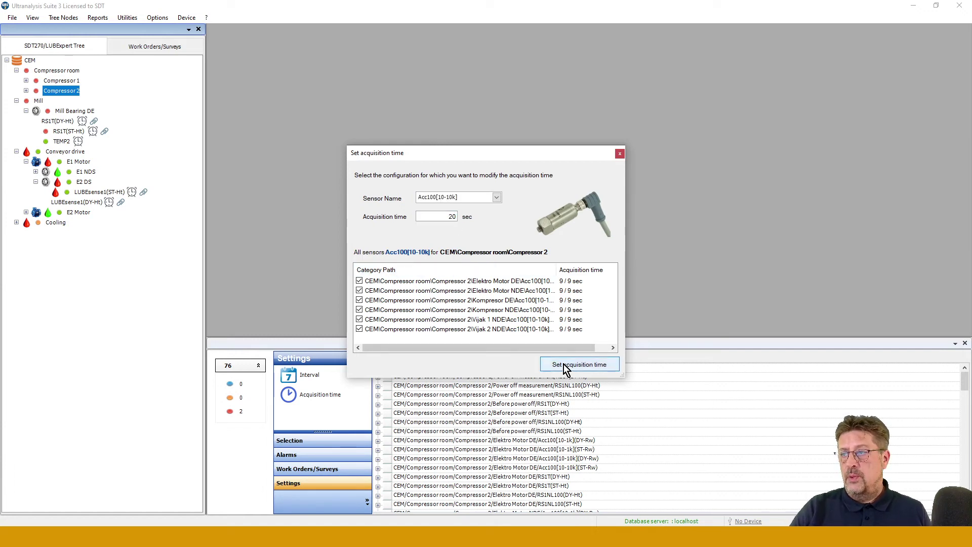
pyautogui.doubleClick(451, 217)
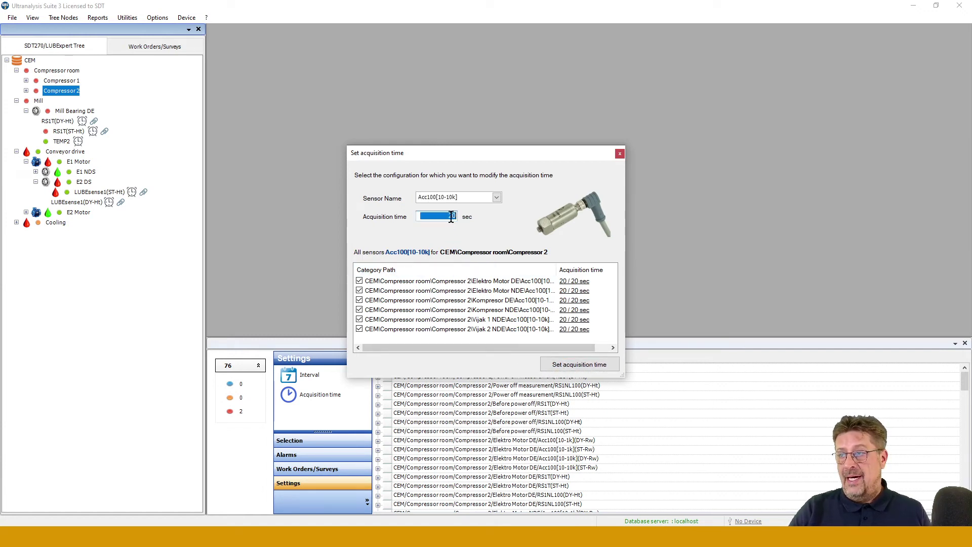
pyautogui.write('10')
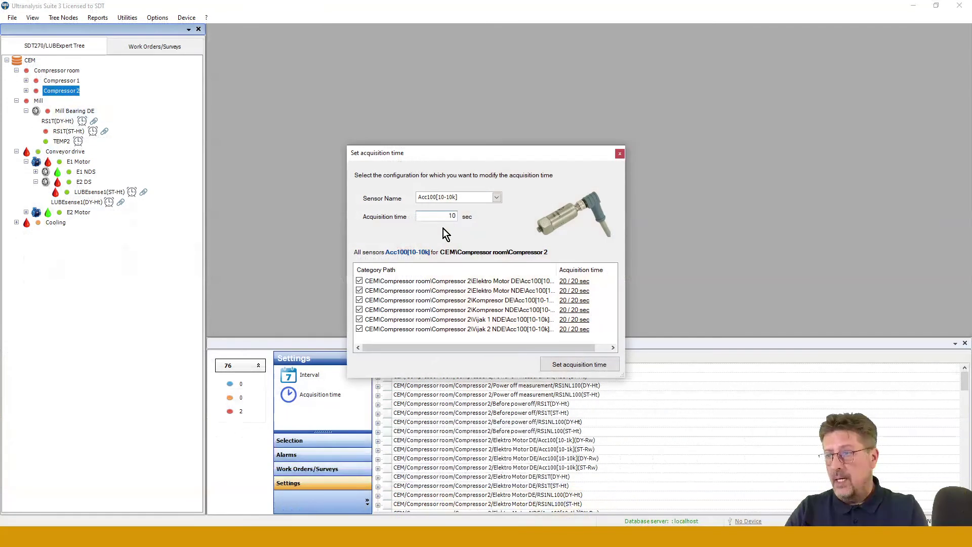
pyautogui.click(575, 365)
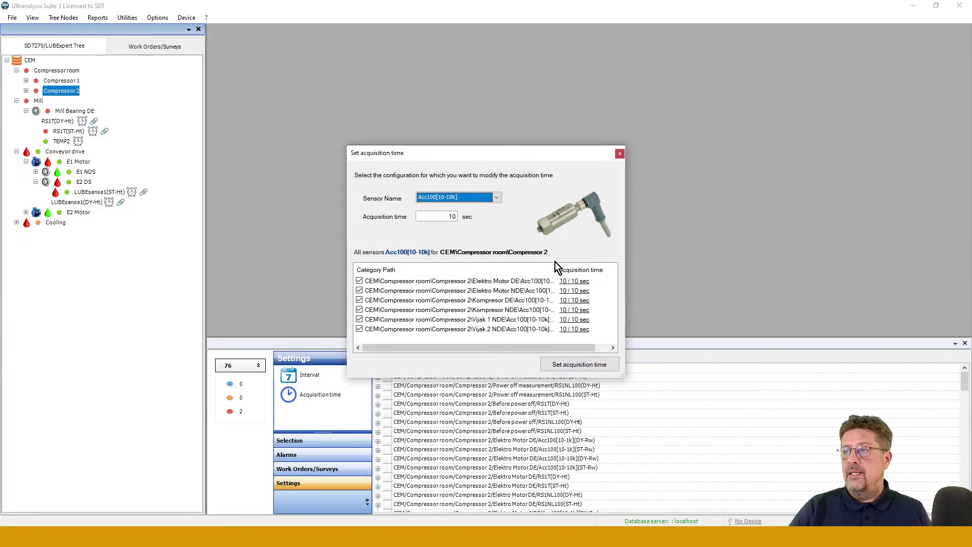
pyautogui.click(619, 154)
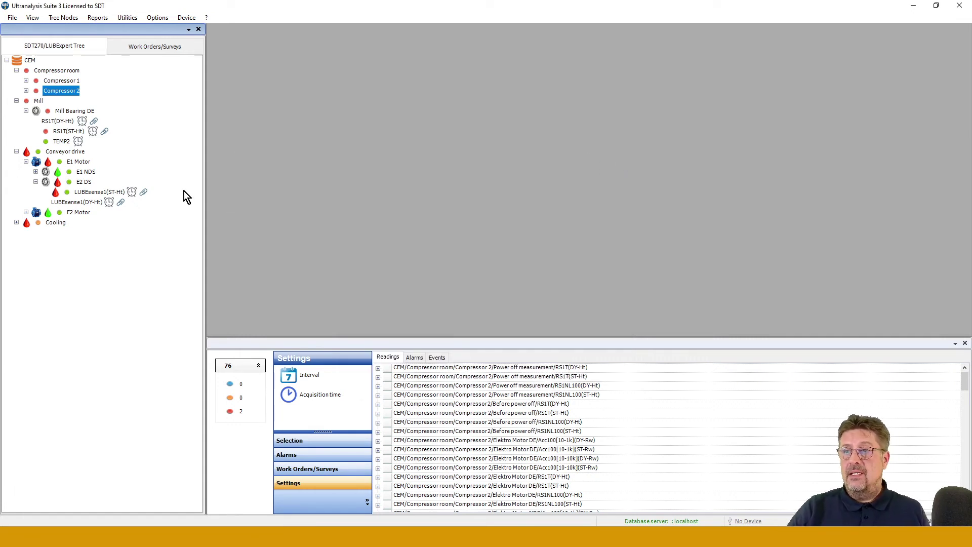
# - Open the login users list and view the form for a new user, leaving it without saving
pyautogui.click(132, 18)
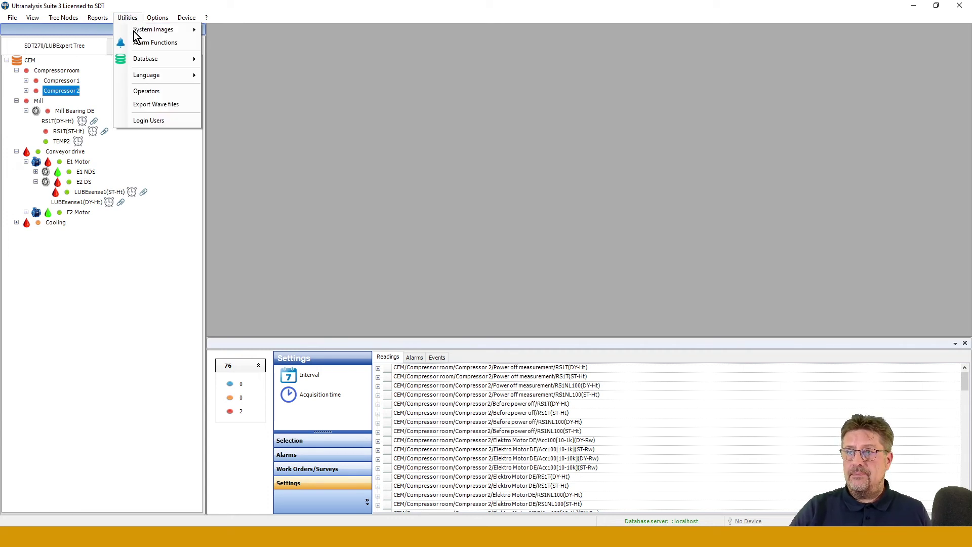
pyautogui.click(155, 120)
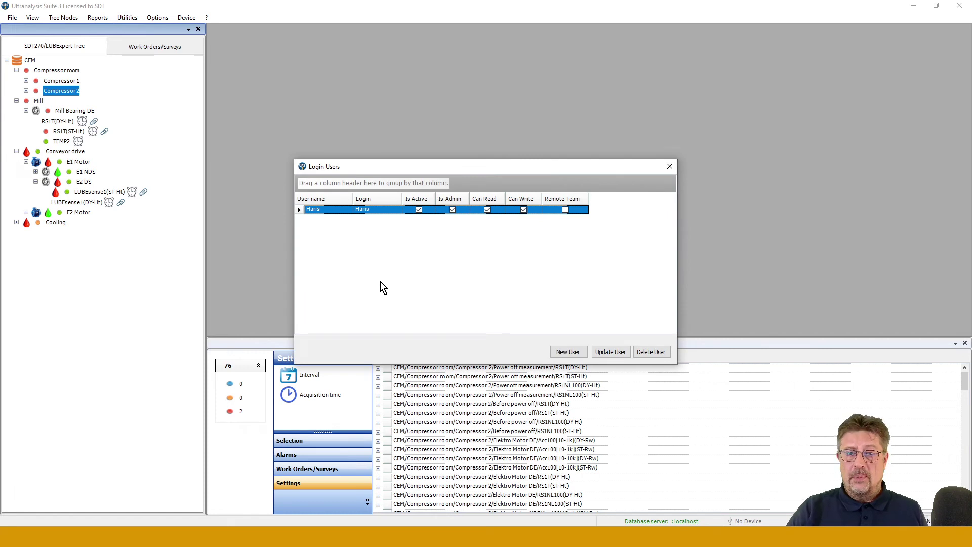
pyautogui.click(561, 352)
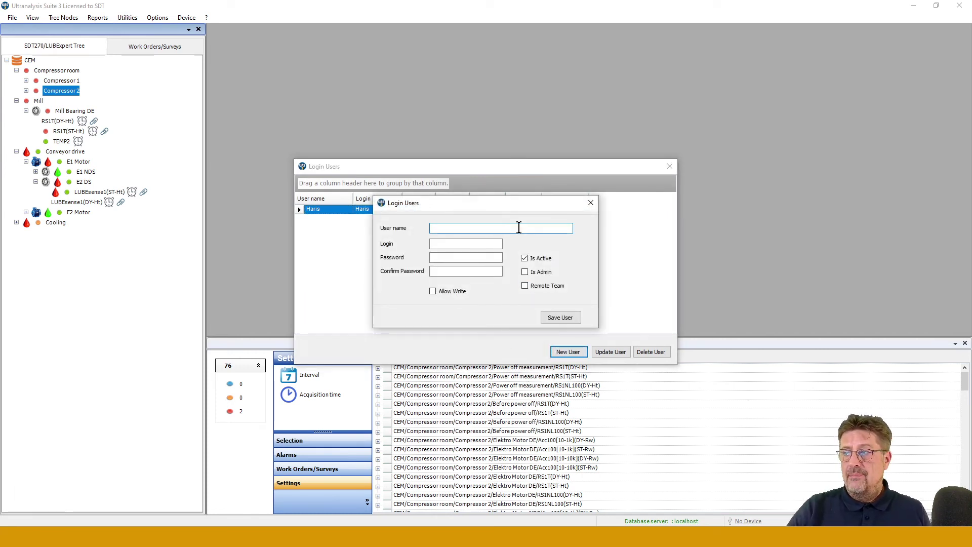
pyautogui.click(590, 204)
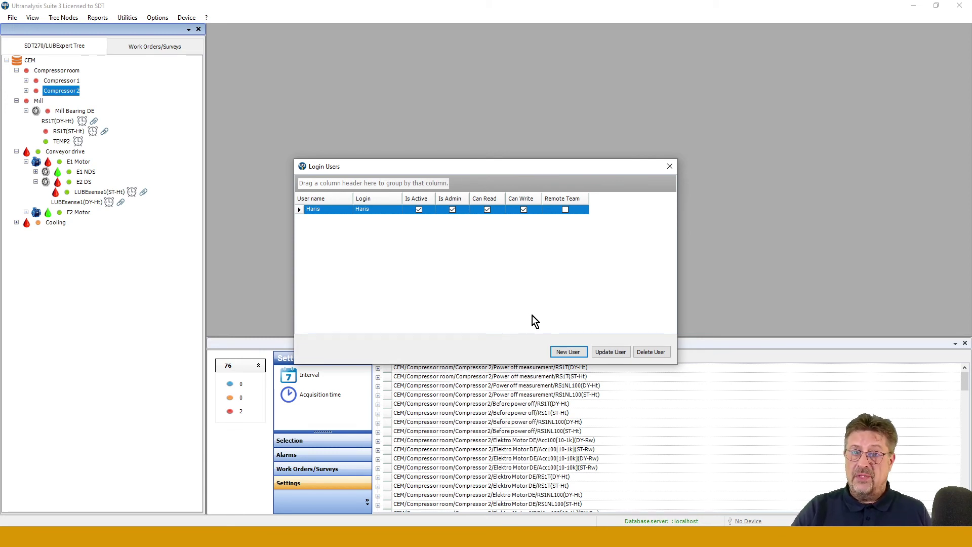
# - Start a new login user with user name h and login h, and enter and confirm the account password
pyautogui.click(559, 353)
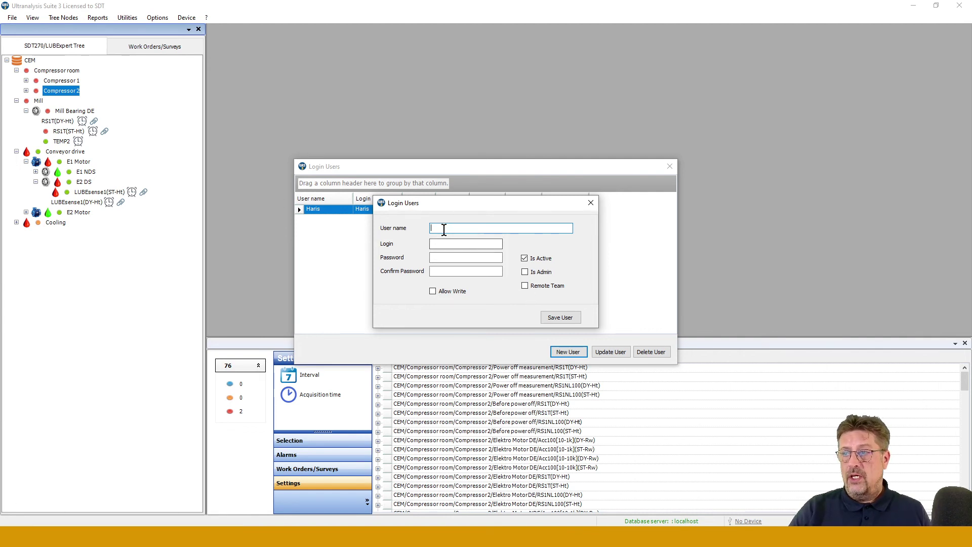
pyautogui.write('h')
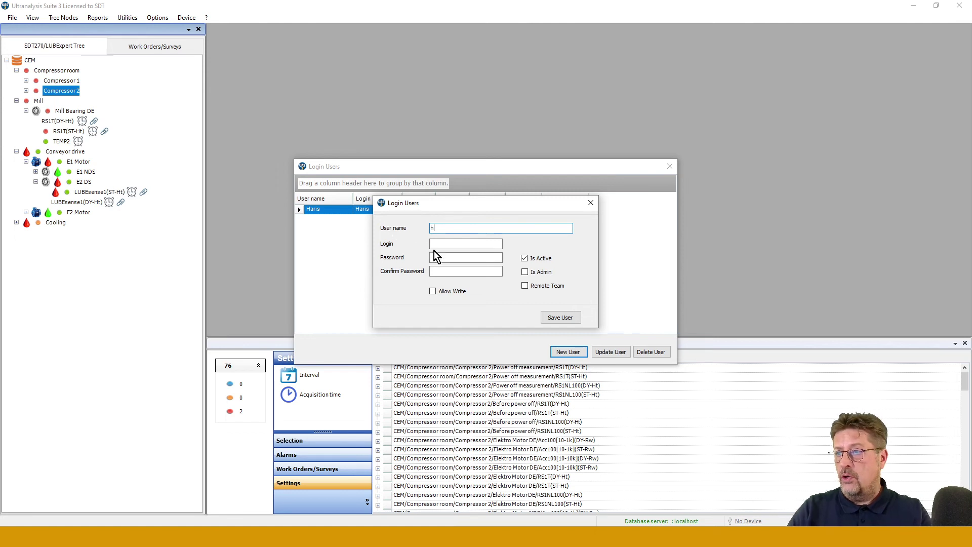
pyautogui.click(433, 242)
pyautogui.write('h')
pyautogui.click(438, 257)
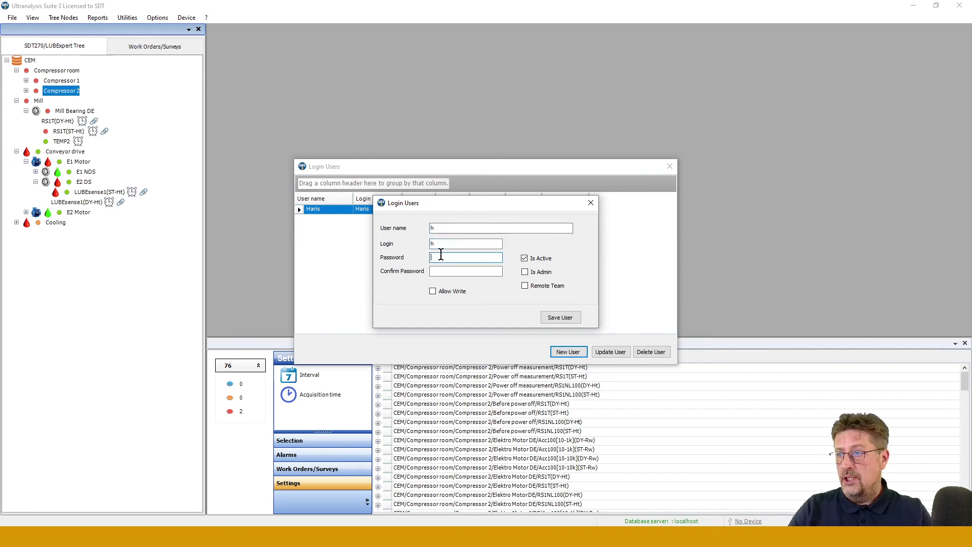
pyautogui.write('h')
pyautogui.click(441, 271)
pyautogui.write('h')
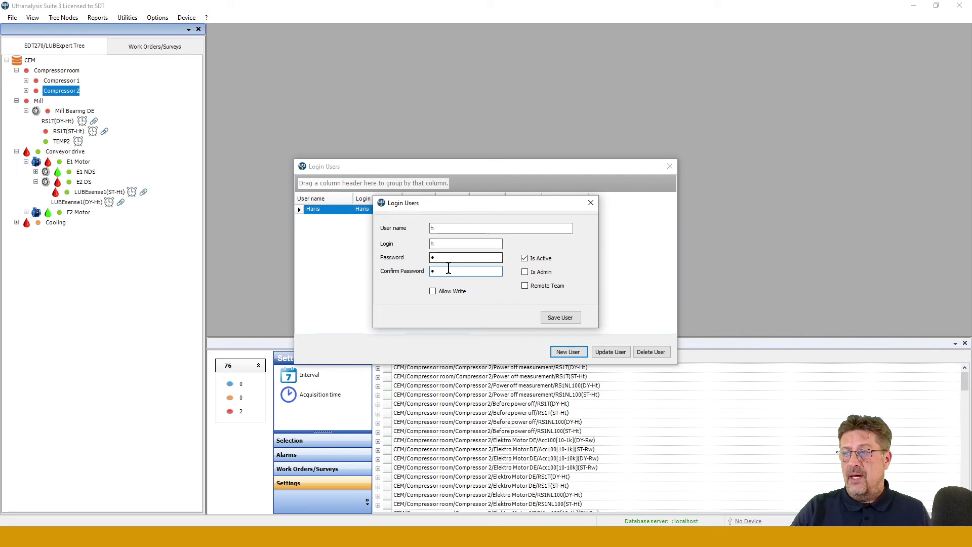
# - Mark the new login user as Remote Team, save the user, and close the login users list
pyautogui.click(525, 286)
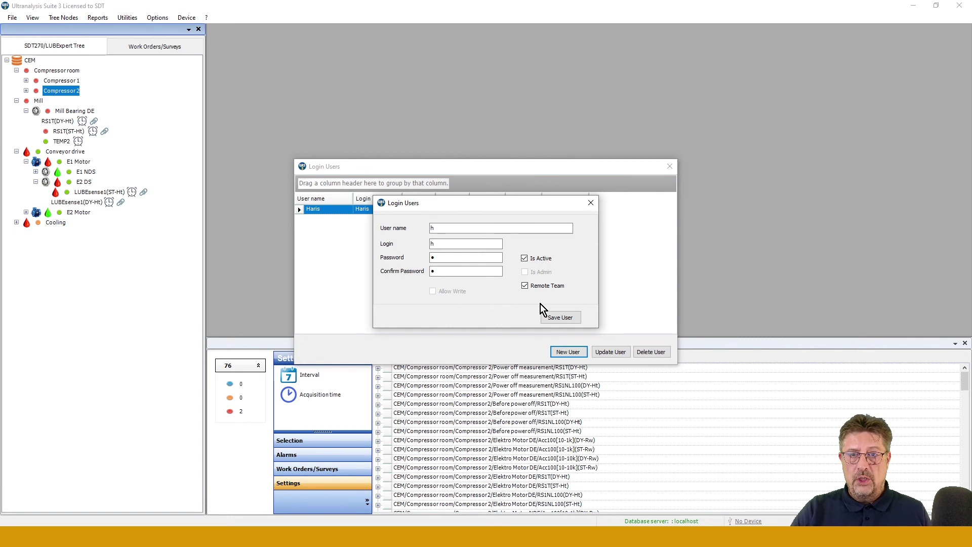
pyautogui.click(559, 319)
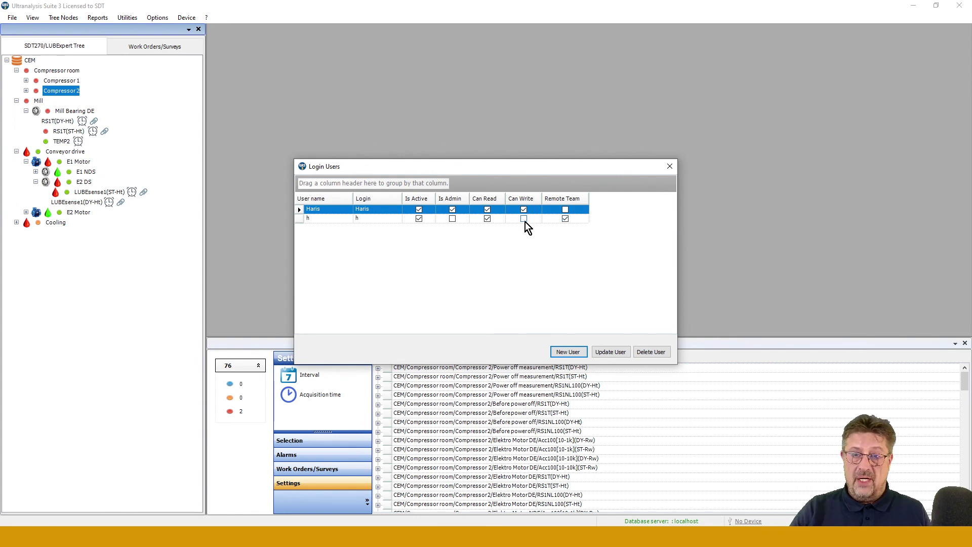
pyautogui.click(668, 167)
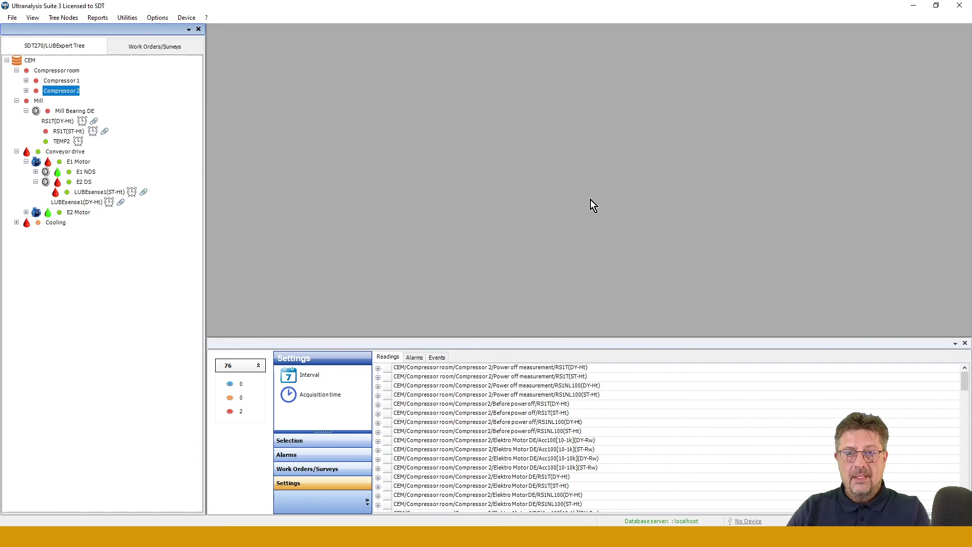